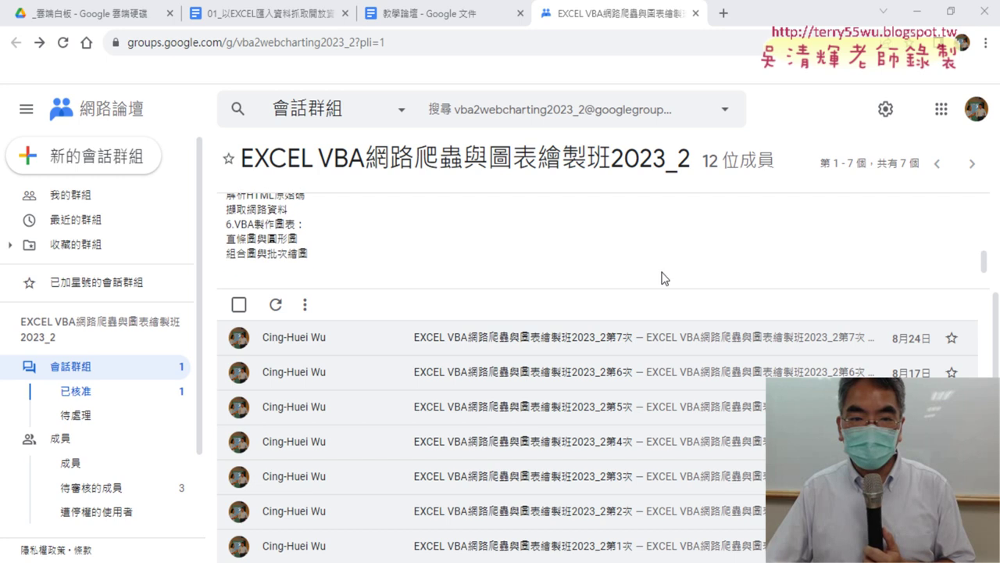
{"action": "scroll", "coordinate": [677, 414], "scroll_direction": "down", "scroll_amount": 2}
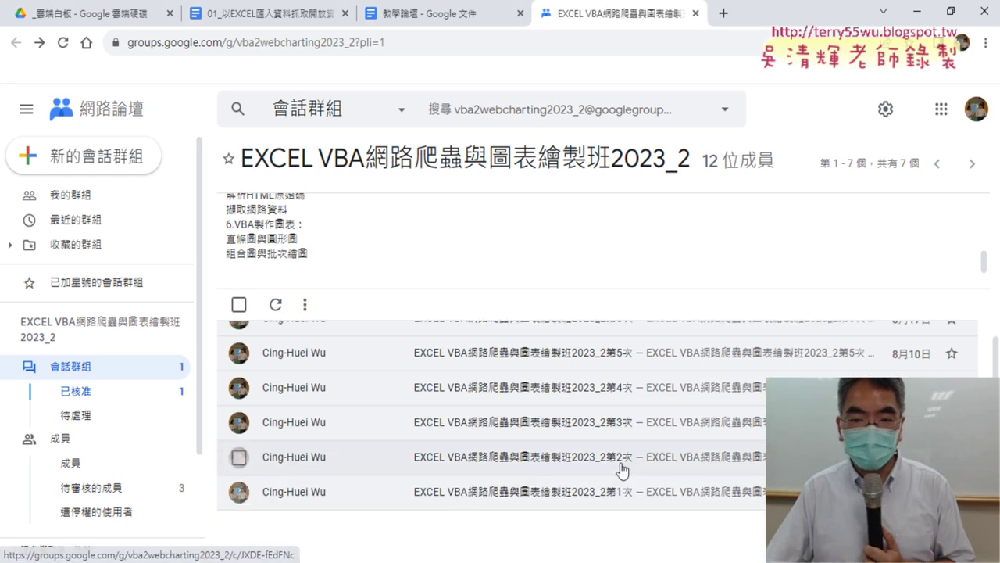
Open the EXCEL VBA網路爬蟲與圖表繪製班2023_2第7次 post from the Google Groups conversation list.
{"action": "scroll", "coordinate": [617, 461], "scroll_direction": "up", "scroll_amount": 2}
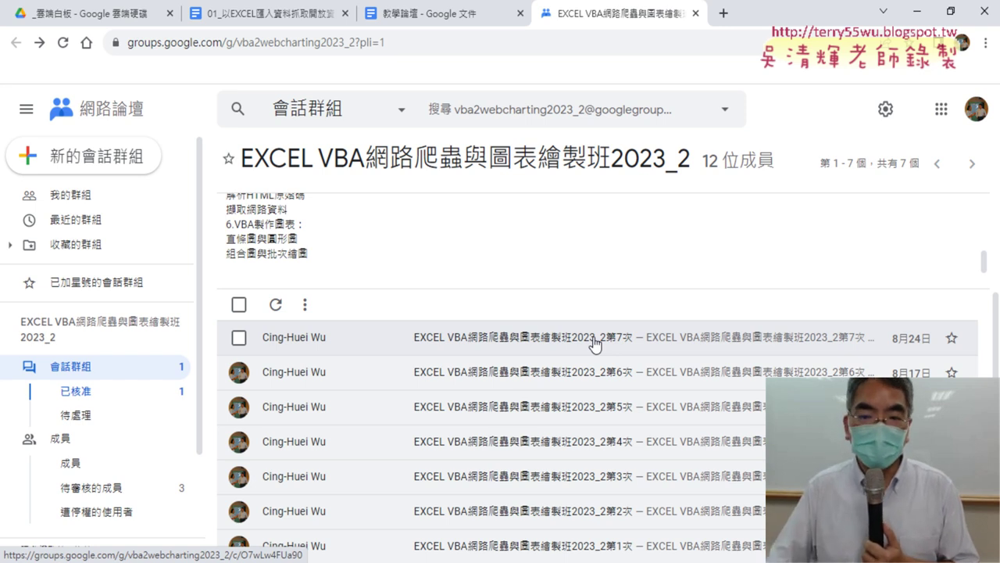
{"action": "left_click", "coordinate": [594, 344]}
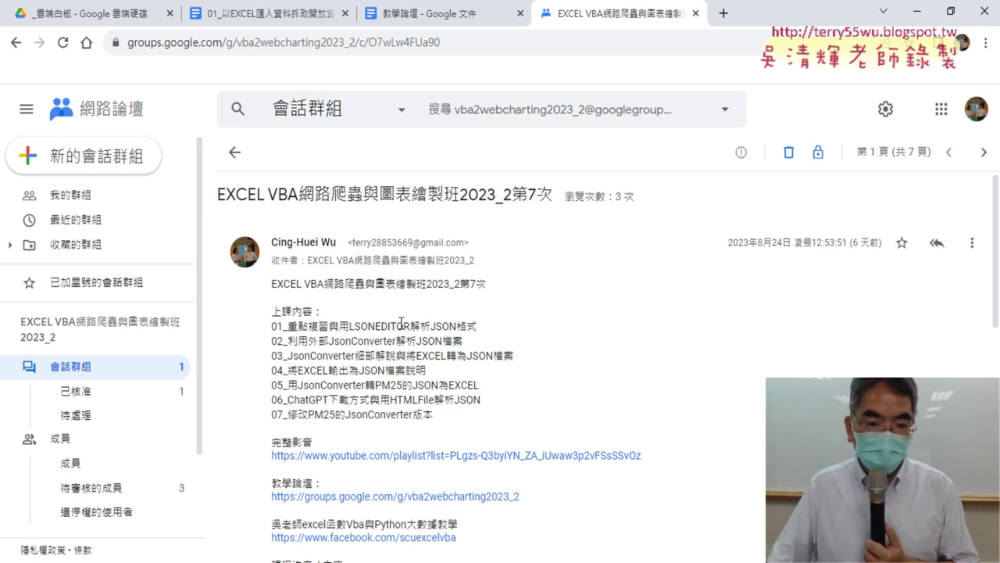
Highlight JSONEDITOR and JSON格式 in lesson line 01 of the post.
{"action": "left_click", "coordinate": [356, 326]}
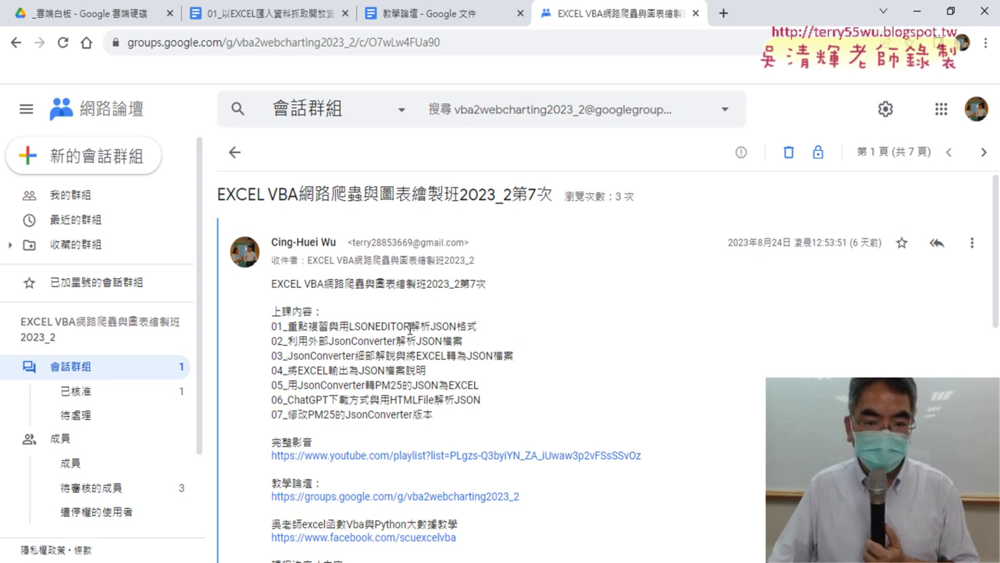
{"action": "left_click_drag", "start_coordinate": [409, 328], "coordinate": [350, 328]}
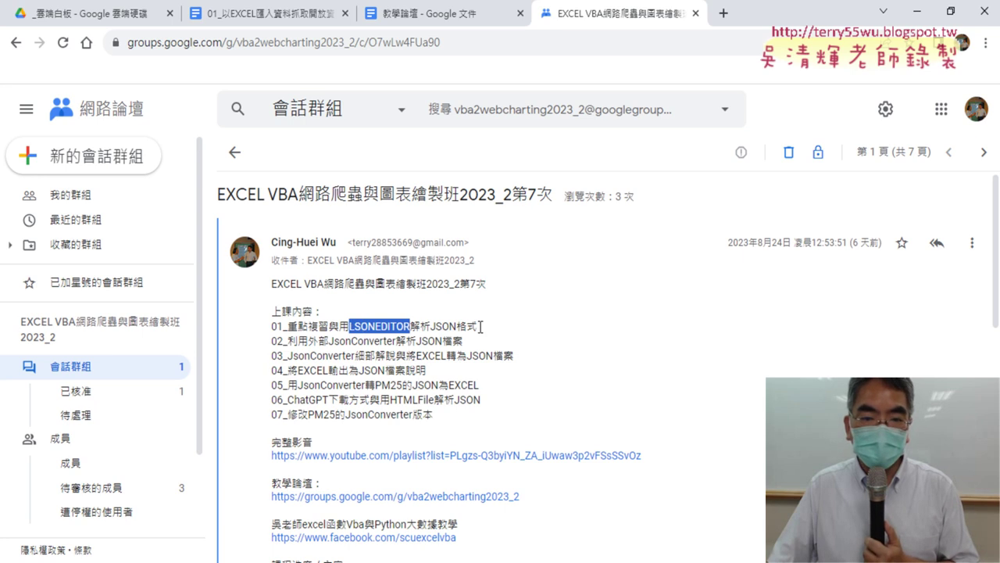
{"action": "left_click_drag", "start_coordinate": [479, 327], "coordinate": [420, 326]}
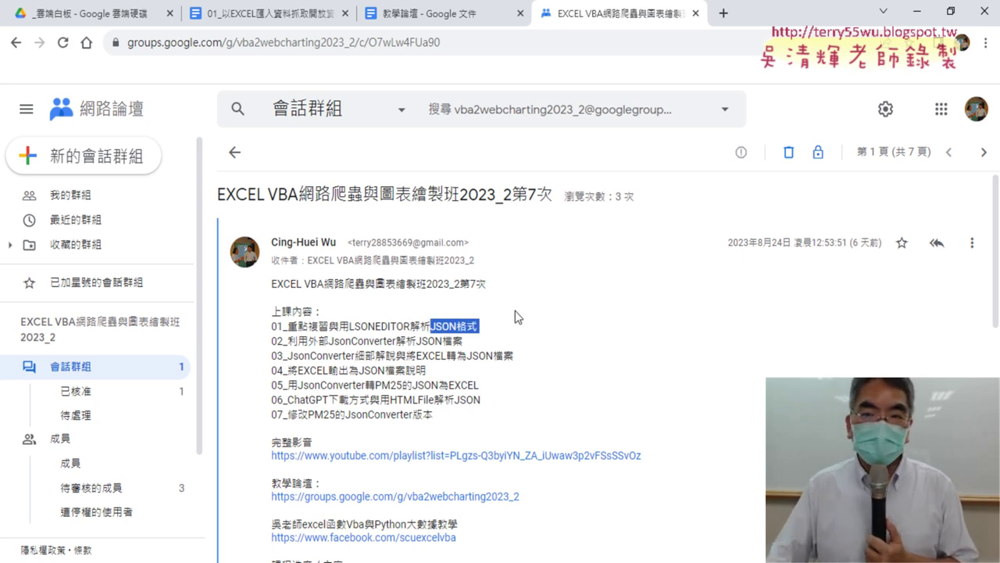
Search for jsoneditor in a new tab and open the JSON Editor Online site.
{"action": "left_click", "coordinate": [723, 13]}
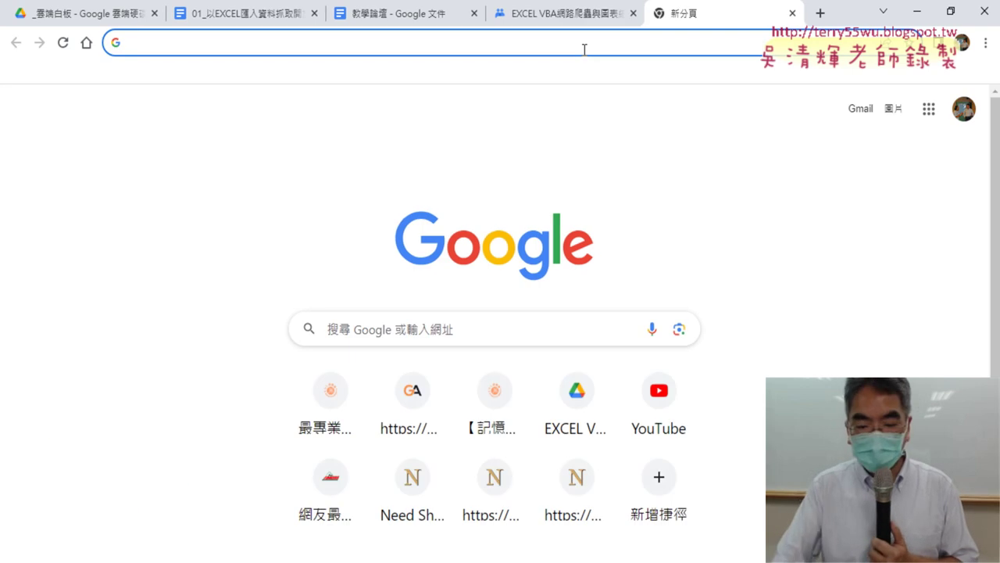
{"action": "type", "text": "j"}
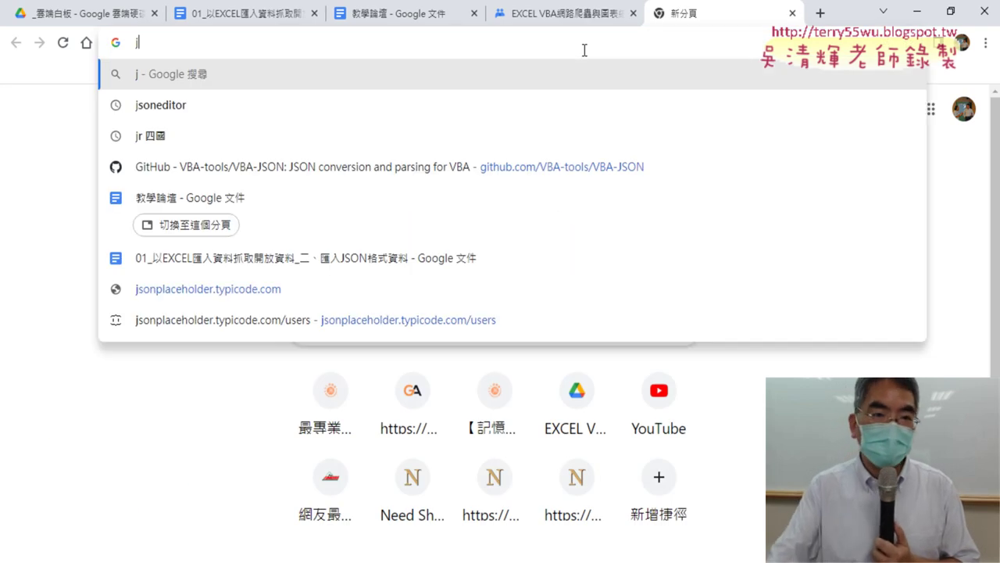
{"action": "key", "text": "Down"}
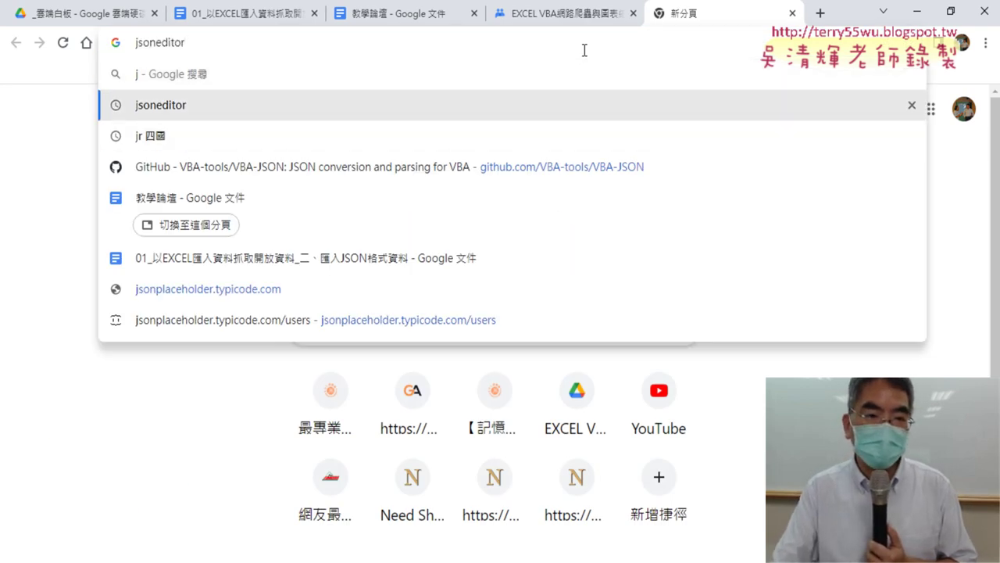
{"action": "key", "text": "Return"}
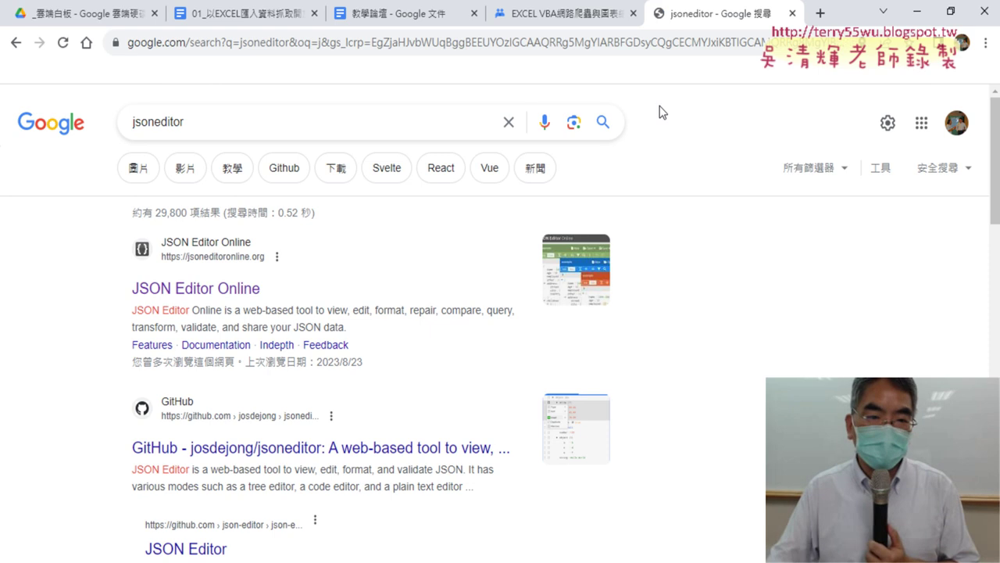
{"action": "left_click", "coordinate": [253, 290]}
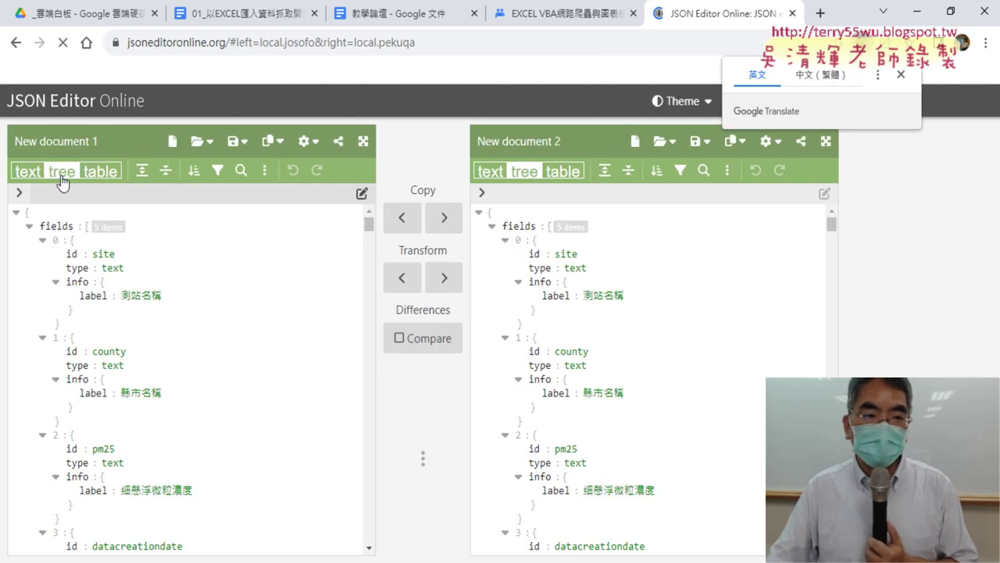
View the left document as text, then in tree view collapse and re-expand its root.
{"action": "left_click", "coordinate": [32, 171]}
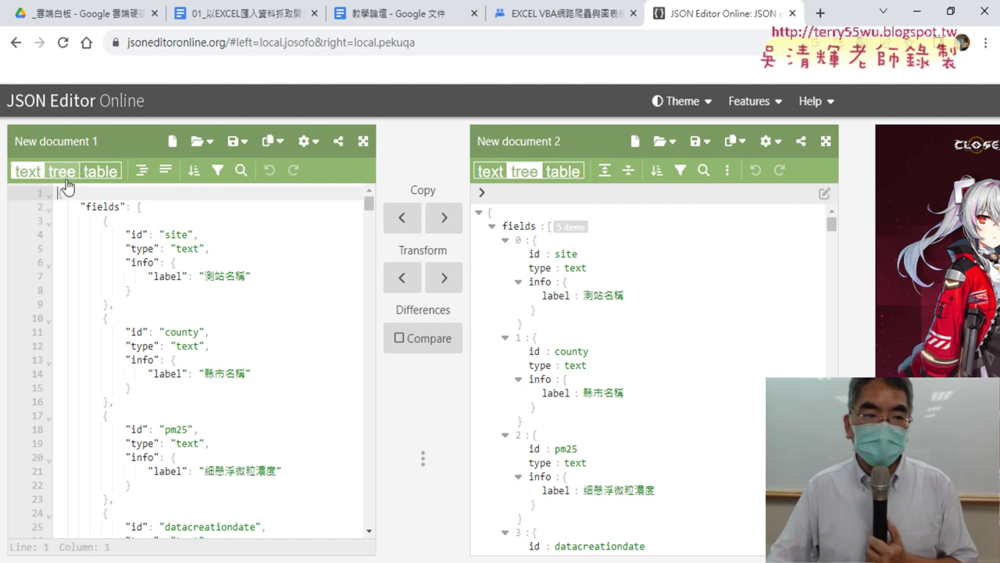
{"action": "left_click", "coordinate": [65, 182]}
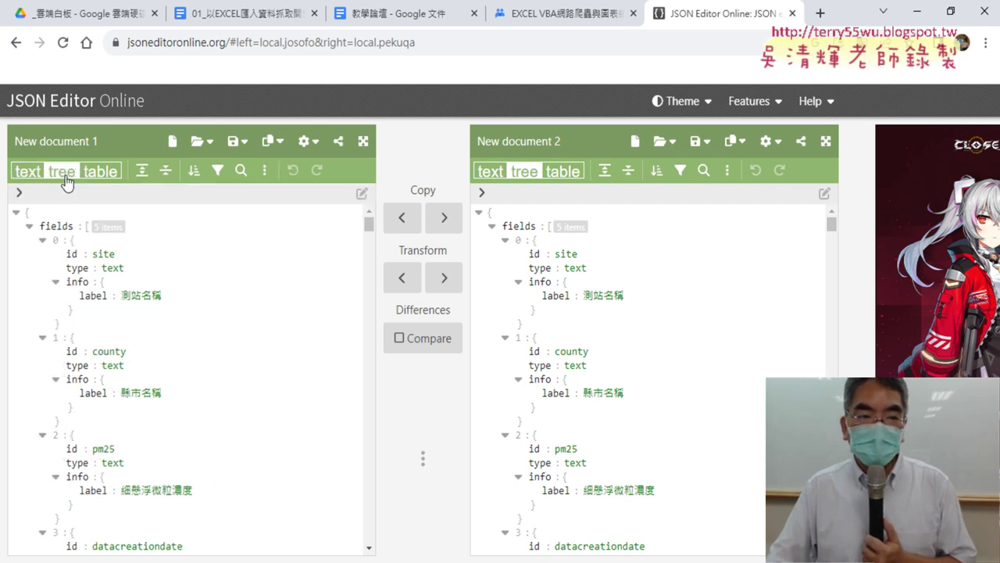
{"action": "left_click", "coordinate": [19, 212]}
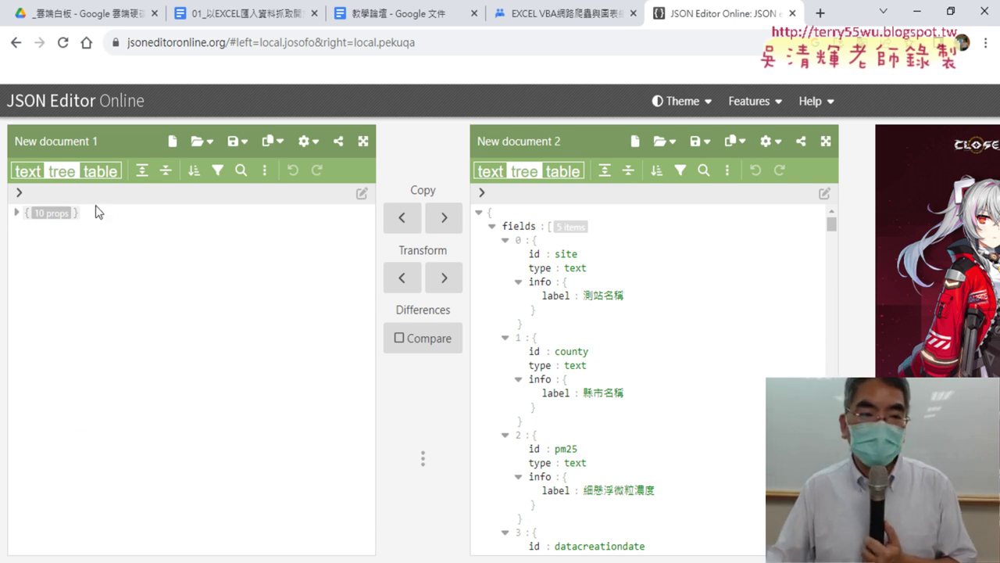
{"action": "left_click", "coordinate": [16, 213]}
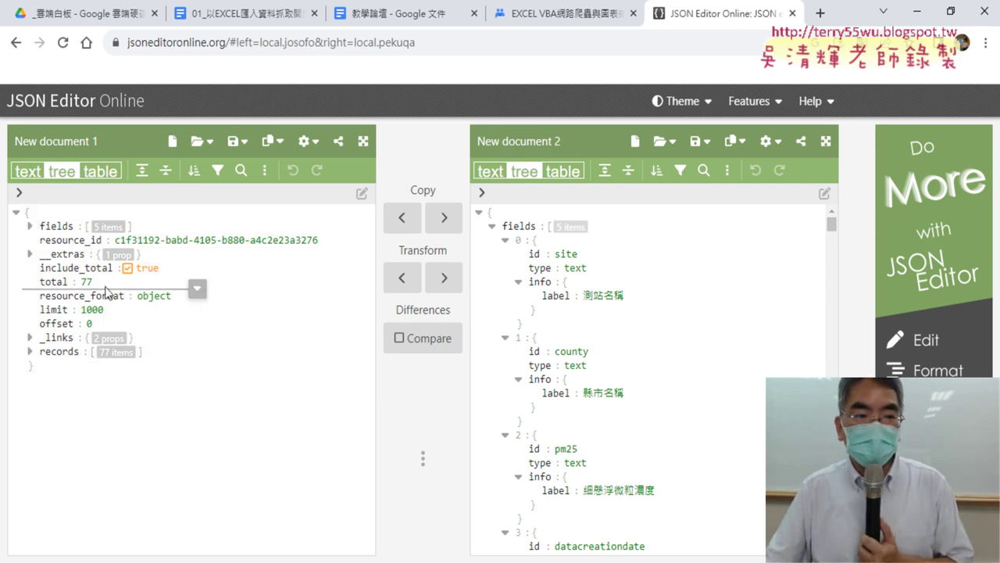
{"action": "left_click", "coordinate": [17, 215]}
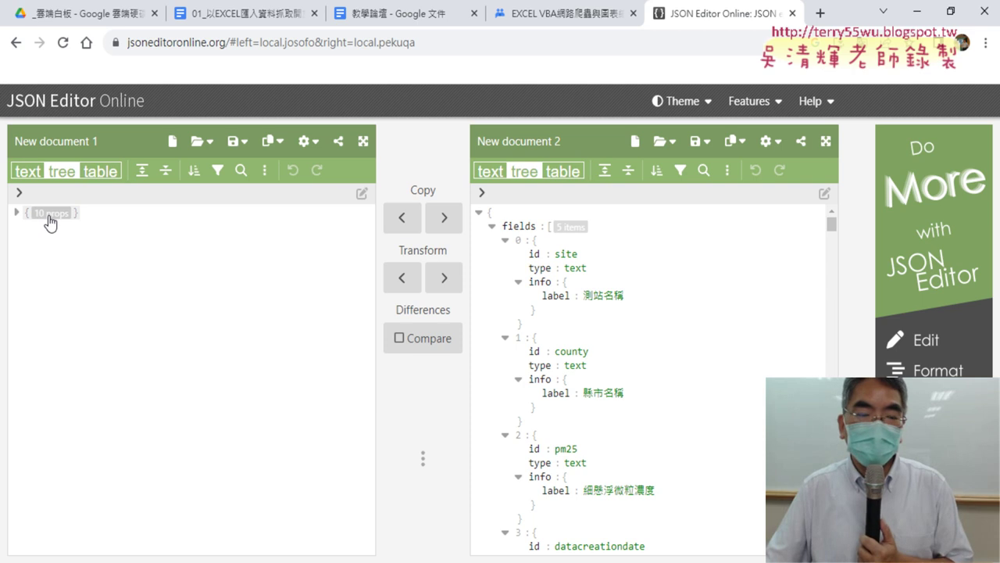
{"action": "left_click", "coordinate": [17, 213]}
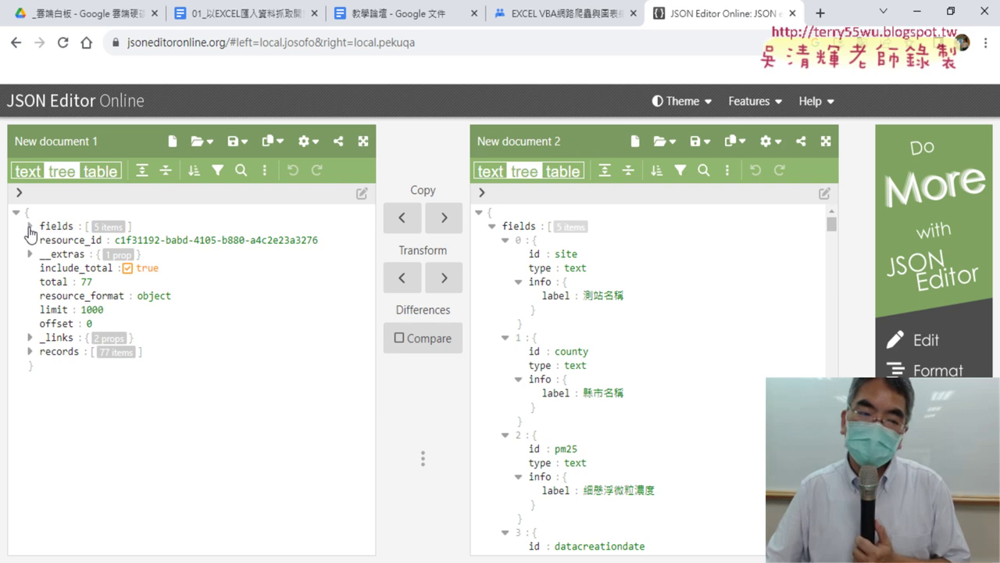
Expand the 77-item records array and record 0: site 大城, county 彰化縣, pm25 3.
{"action": "left_click", "coordinate": [29, 227]}
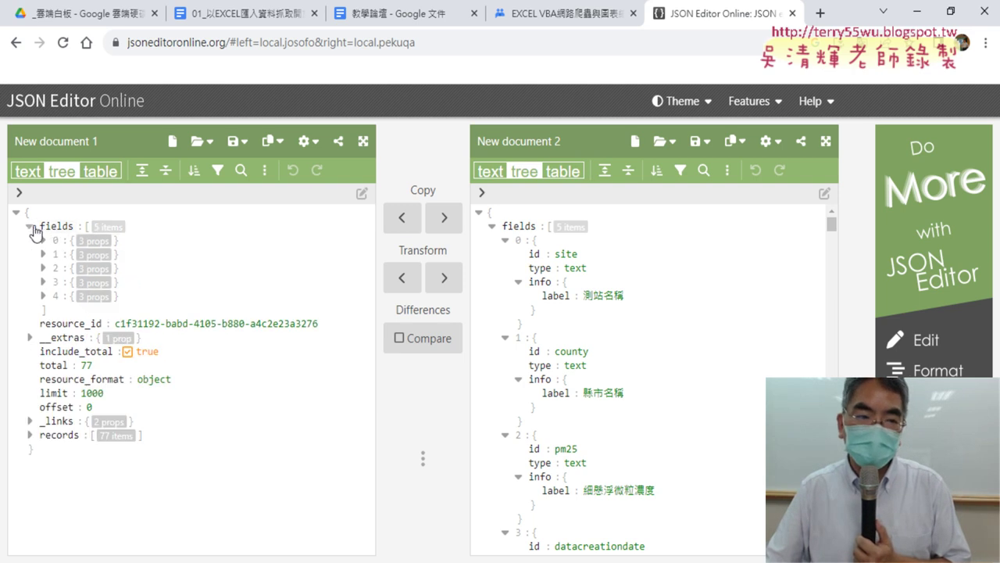
{"action": "left_click", "coordinate": [29, 226]}
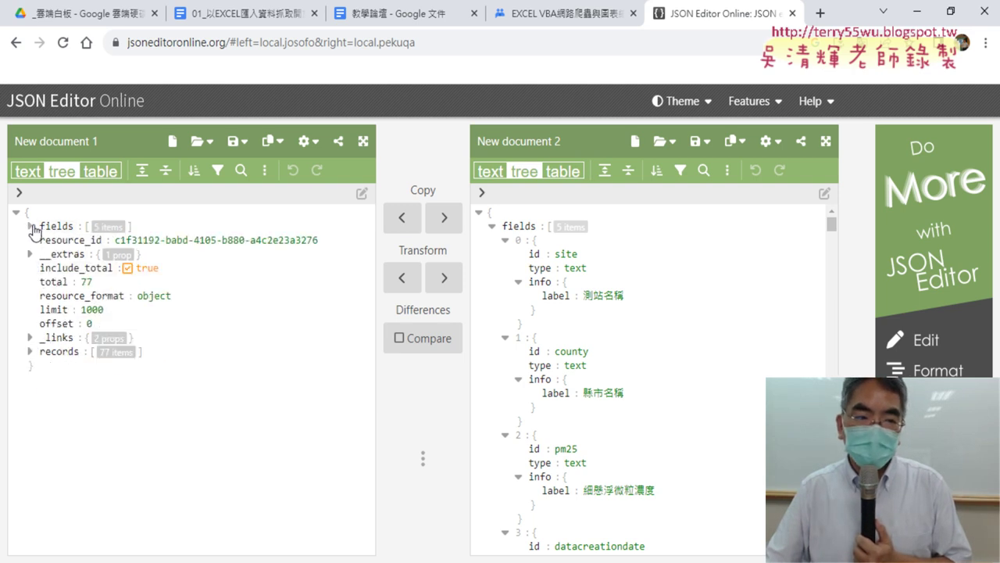
{"action": "left_click", "coordinate": [29, 353]}
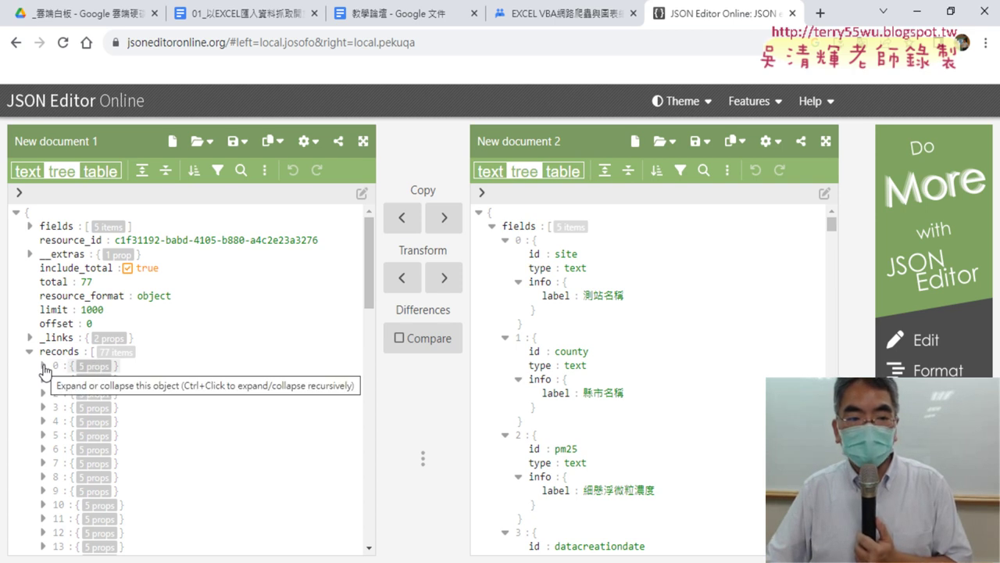
{"action": "left_click", "coordinate": [44, 365]}
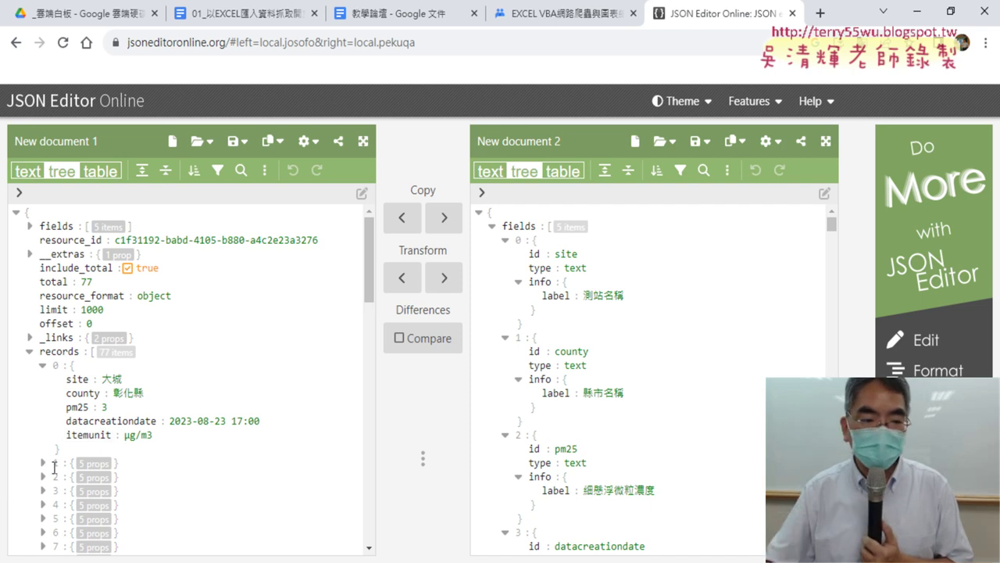
Expand record 1 (富貴角, 新北市, pm25 3), scroll back up, and select the records node.
{"action": "left_click", "coordinate": [43, 464]}
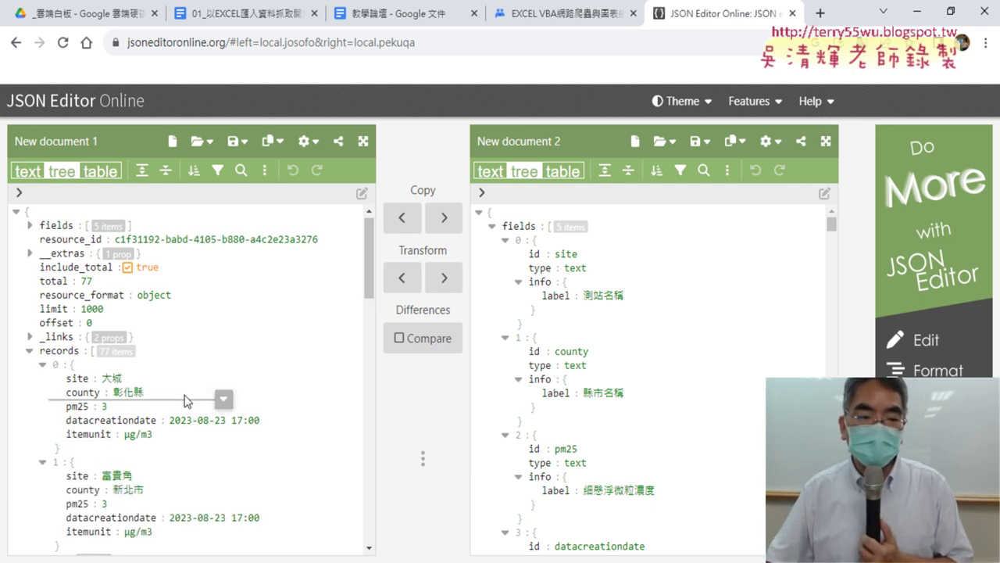
{"action": "scroll", "coordinate": [195, 387], "scroll_direction": "down", "scroll_amount": 2}
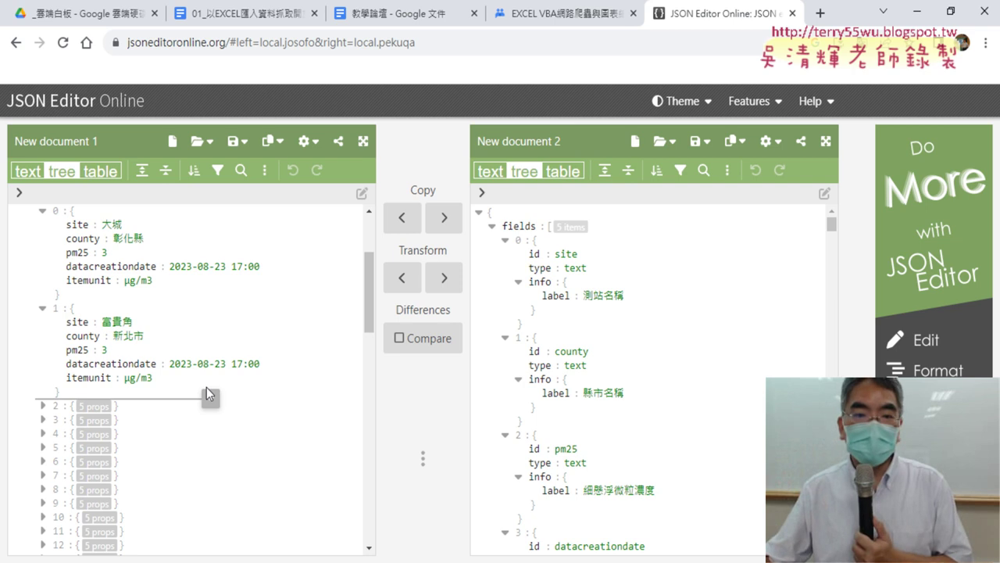
{"action": "left_click_drag", "start_coordinate": [369, 292], "coordinate": [369, 256]}
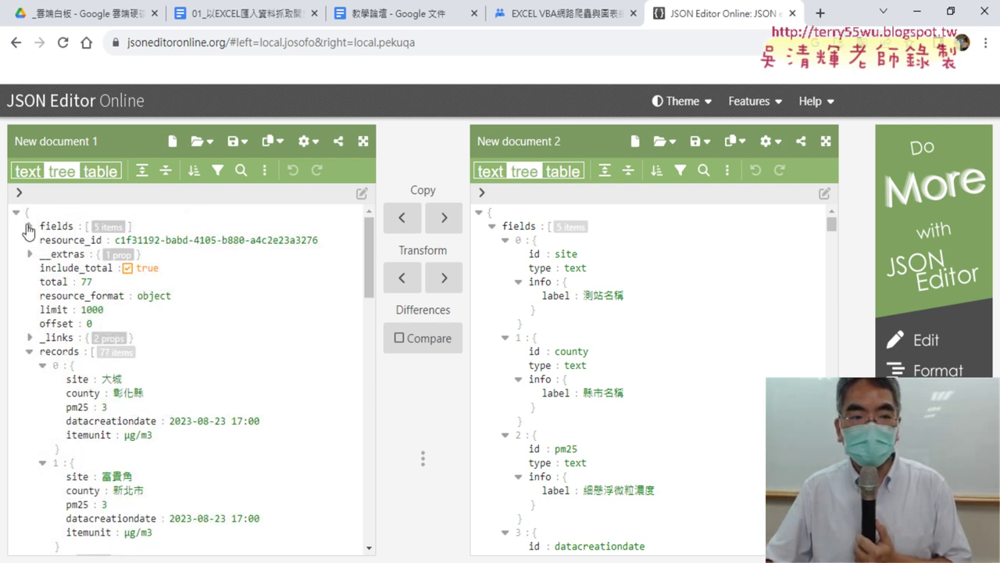
{"action": "left_click", "coordinate": [55, 351]}
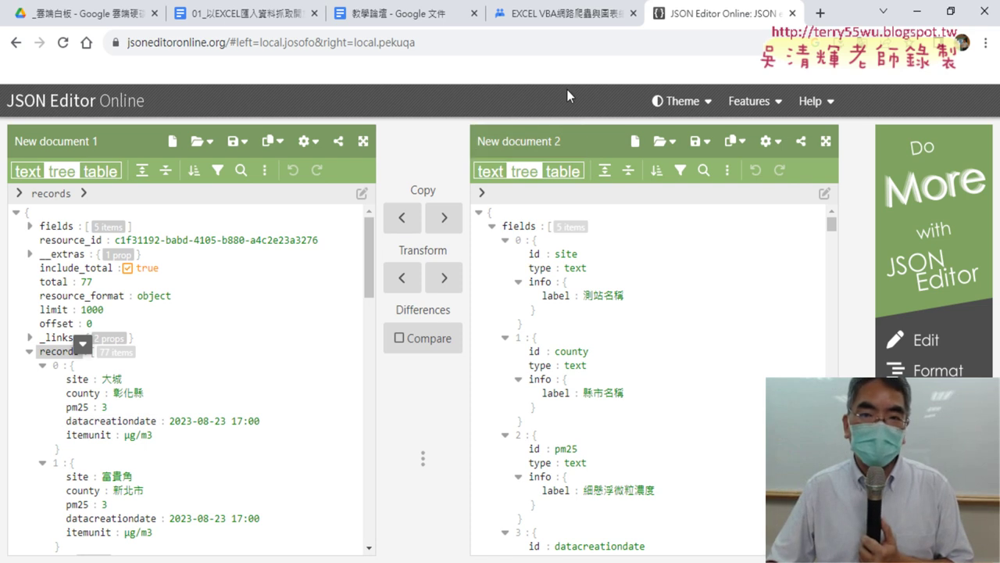
Return to the Google Groups post and highlight JsonConverter and JSON檔案 in lesson line 02.
{"action": "left_click", "coordinate": [578, 16]}
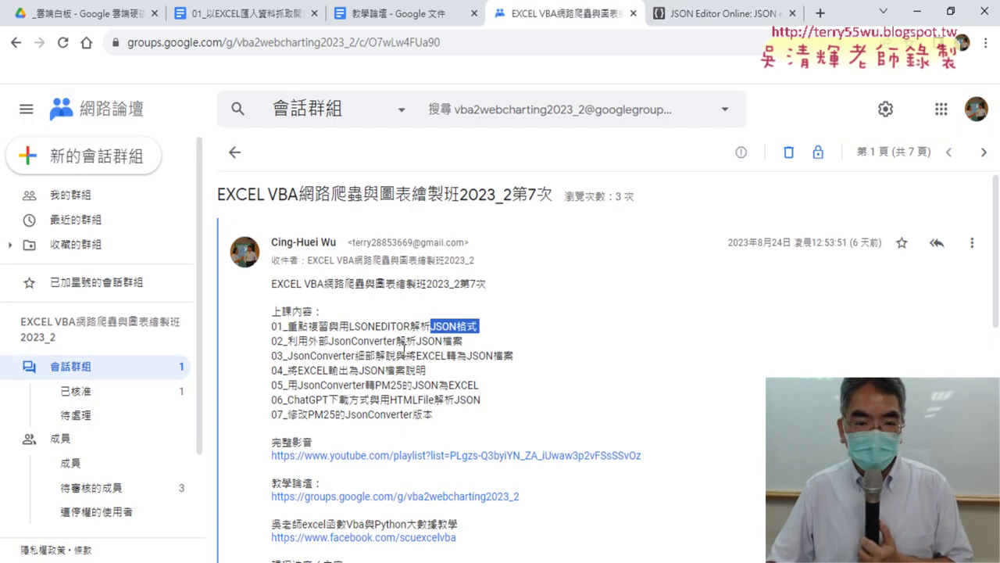
{"action": "left_click_drag", "start_coordinate": [329, 340], "coordinate": [382, 341]}
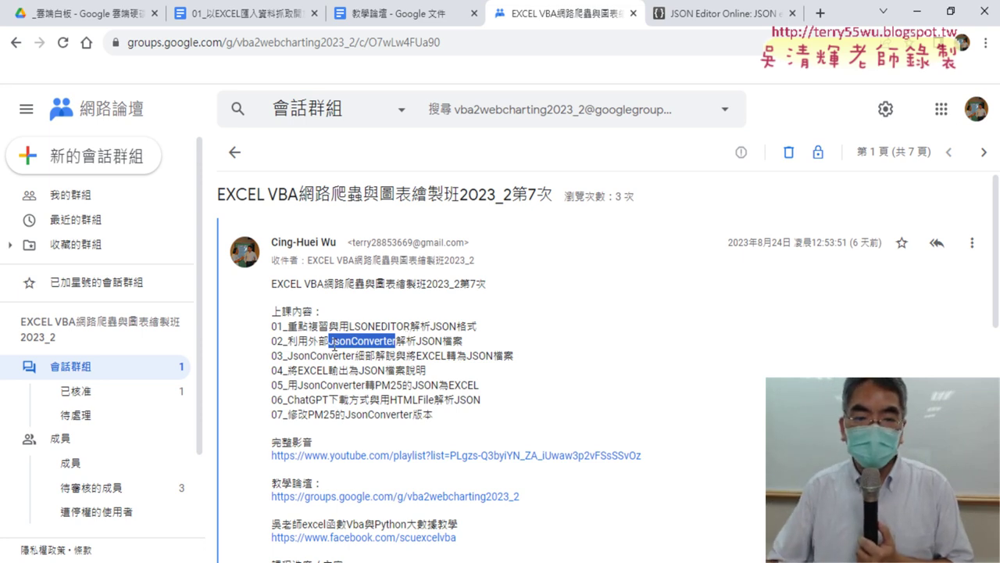
{"action": "left_click_drag", "start_coordinate": [416, 341], "coordinate": [464, 344]}
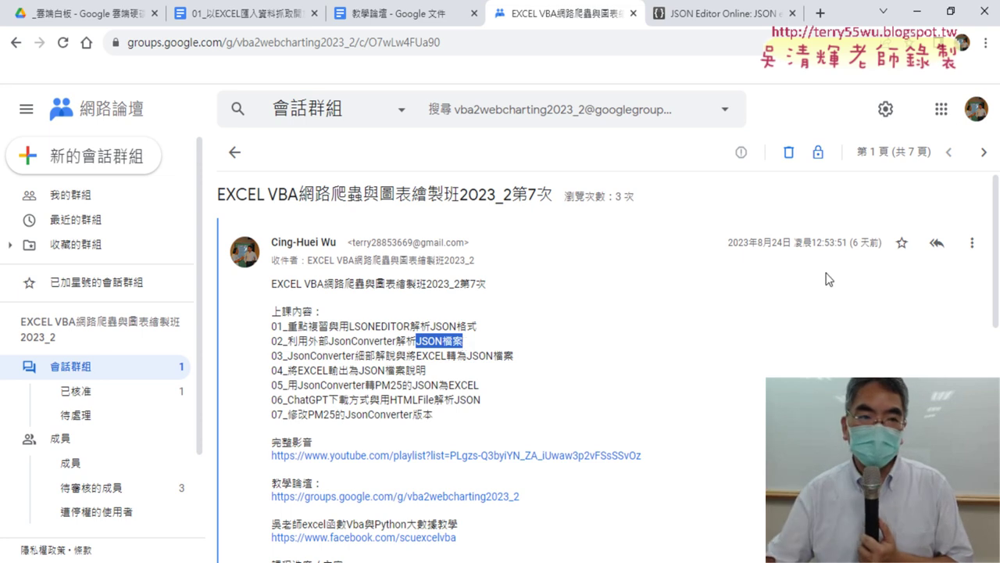
Open the handout 01_以EXCEL匯入資料抓取開放資料_一、匯入CSV格式資料 from the Drive folder.
{"action": "left_click", "coordinate": [80, 11]}
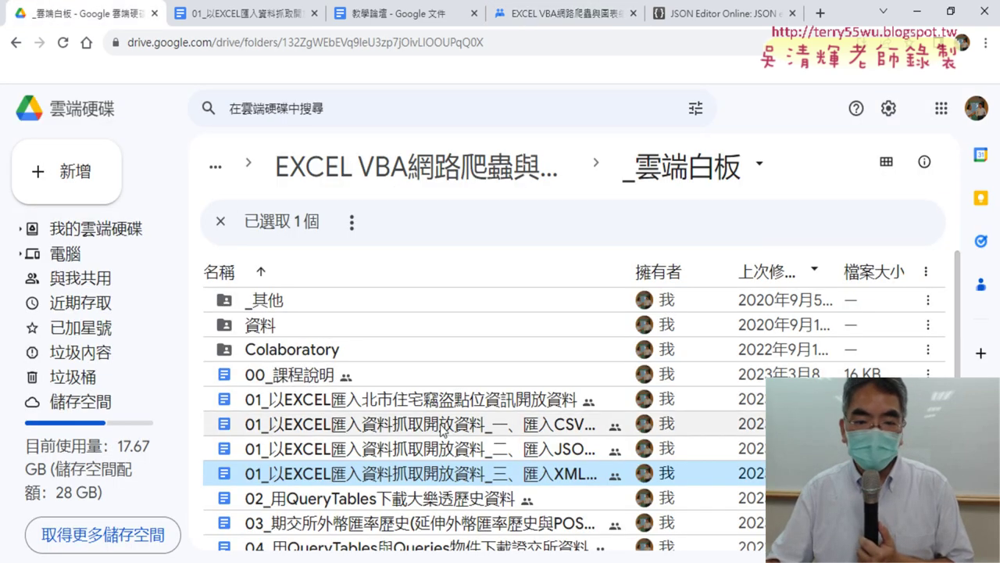
{"action": "left_click", "coordinate": [550, 431]}
{"action": "double_click", "coordinate": [550, 430]}
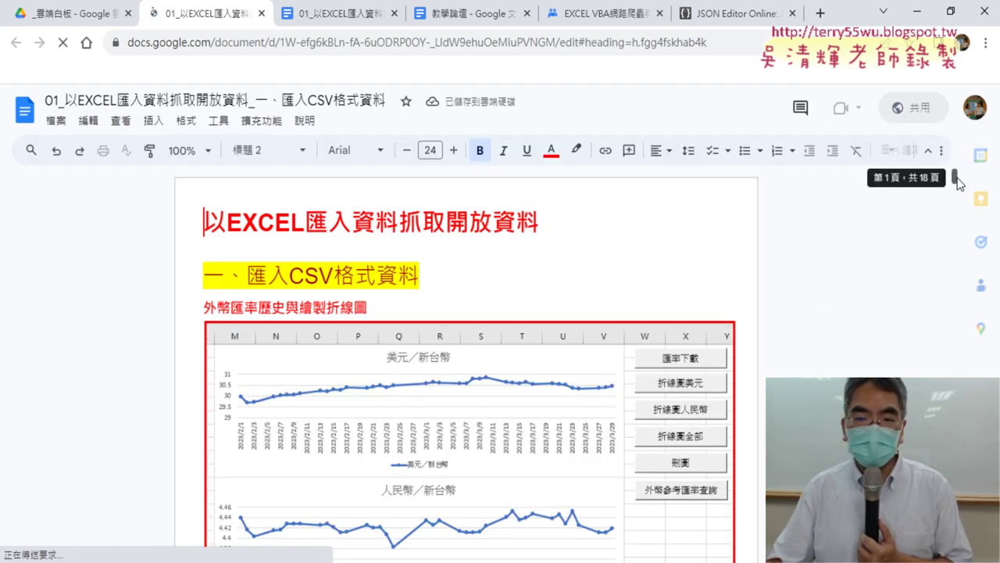
{"action": "left_click", "coordinate": [958, 203]}
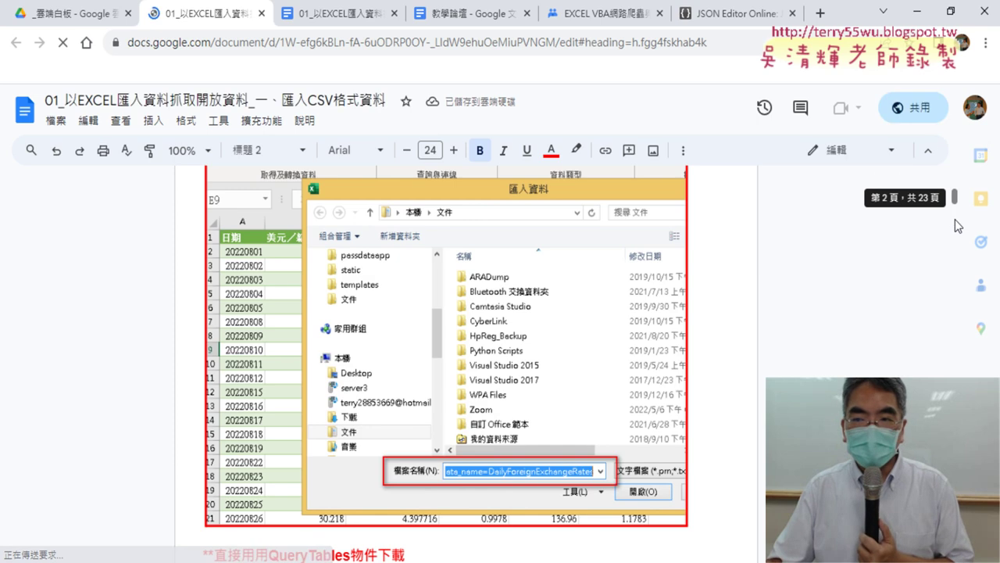
{"action": "left_click", "coordinate": [953, 274]}
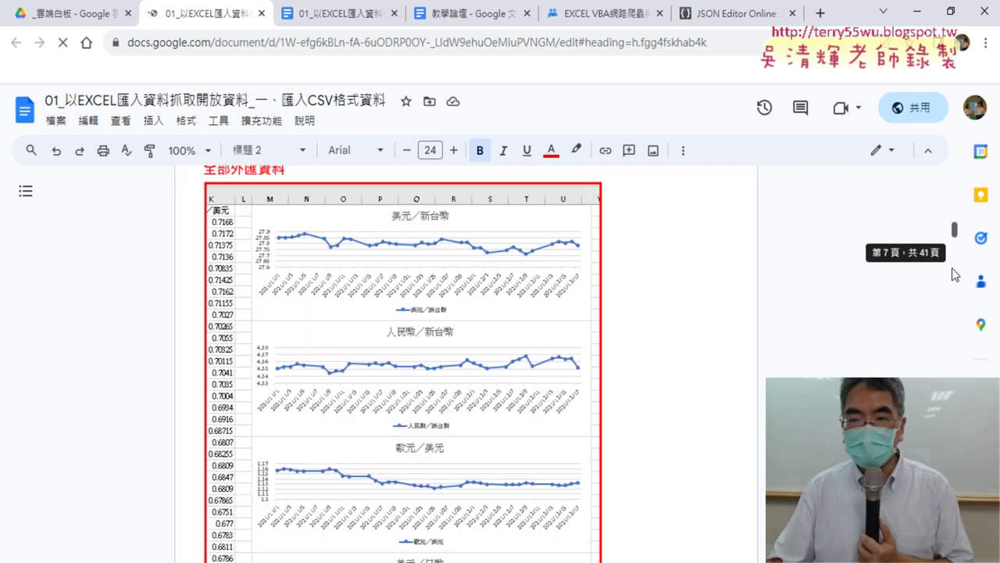
{"action": "left_click", "coordinate": [952, 312]}
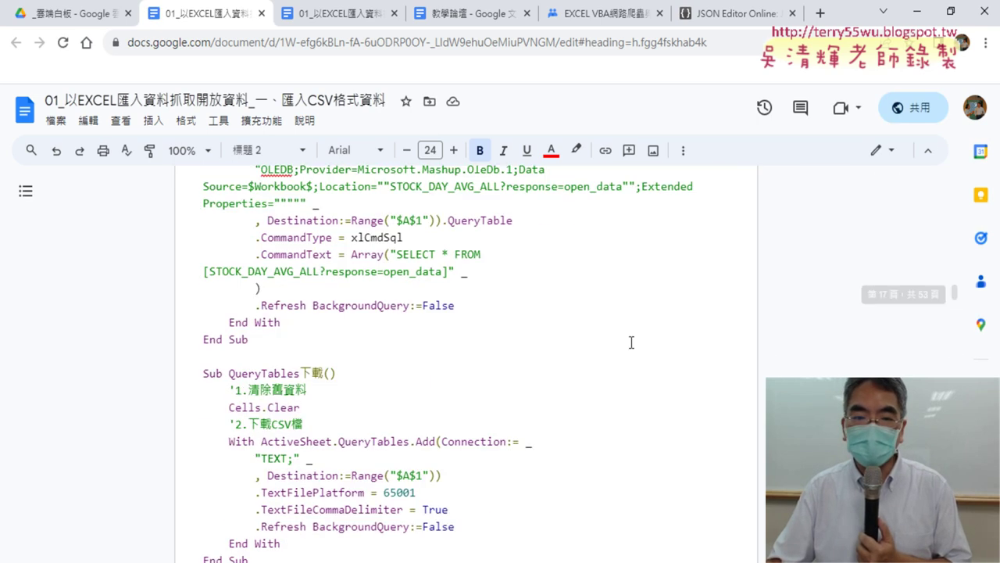
{"action": "scroll", "coordinate": [632, 341], "scroll_direction": "down", "scroll_amount": 2}
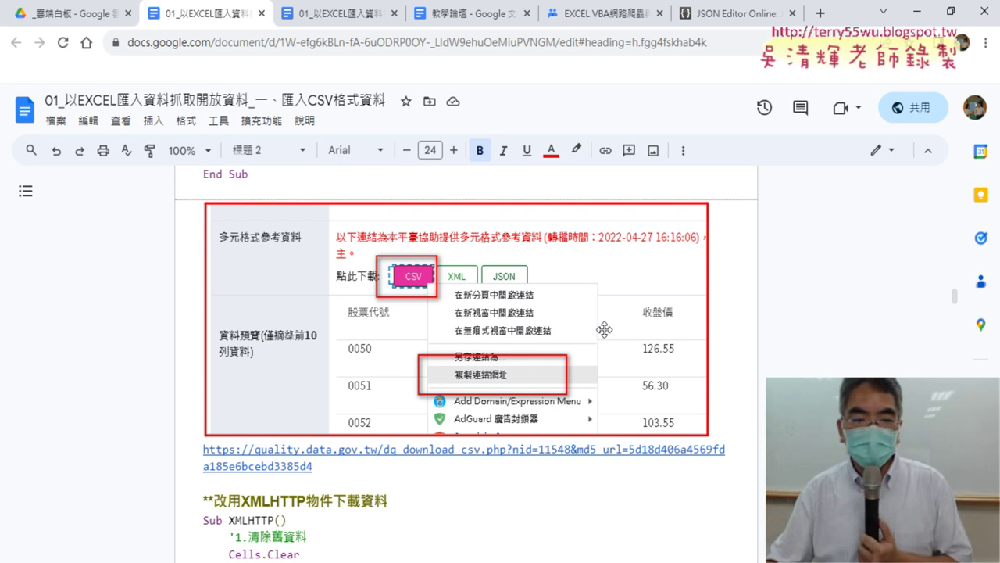
{"action": "scroll", "coordinate": [598, 340], "scroll_direction": "down", "scroll_amount": 8}
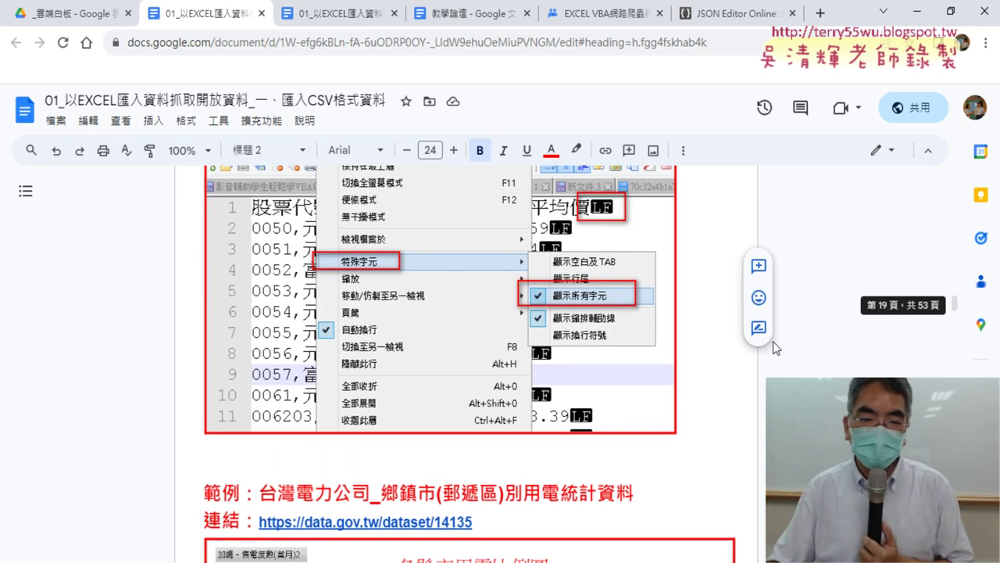
{"action": "scroll", "coordinate": [774, 348], "scroll_direction": "down", "scroll_amount": 5}
{"action": "mouse_move", "coordinate": [955, 311]}
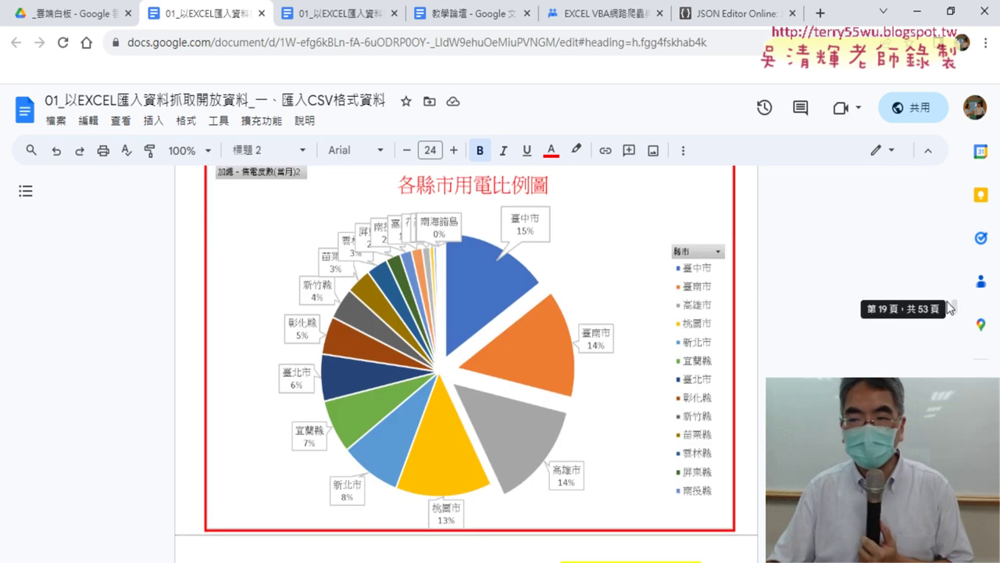
{"action": "left_click_drag", "start_coordinate": [955, 309], "coordinate": [958, 279]}
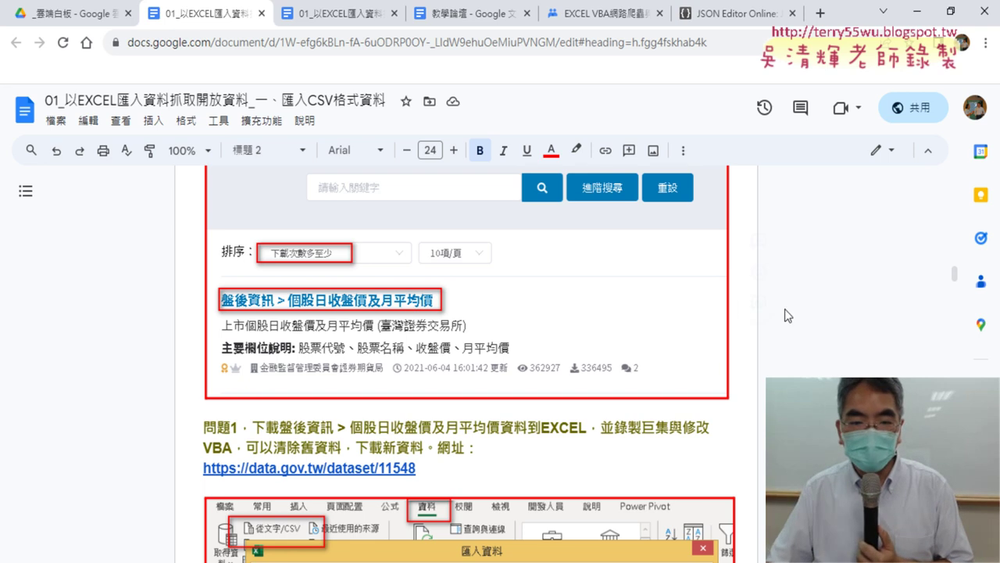
{"action": "scroll", "coordinate": [778, 313], "scroll_direction": "up", "scroll_amount": 4}
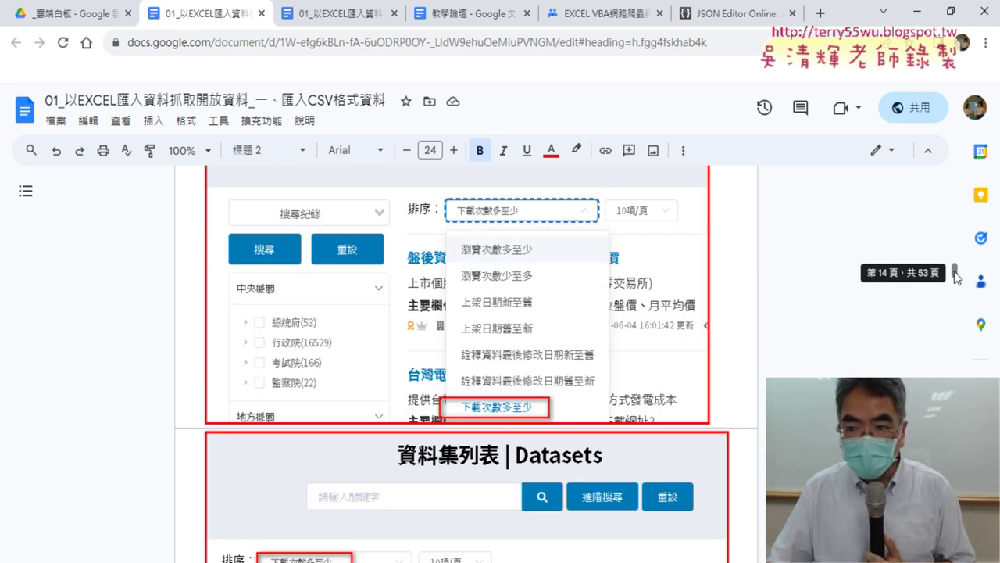
{"action": "mouse_move", "coordinate": [955, 273]}
{"action": "left_mouse_down"}
{"action": "mouse_move", "coordinate": [955, 332]}
{"action": "mouse_move", "coordinate": [984, 212]}
{"action": "left_mouse_up"}
{"action": "scroll", "coordinate": [466, 363], "scroll_direction": "down", "scroll_amount": 10}
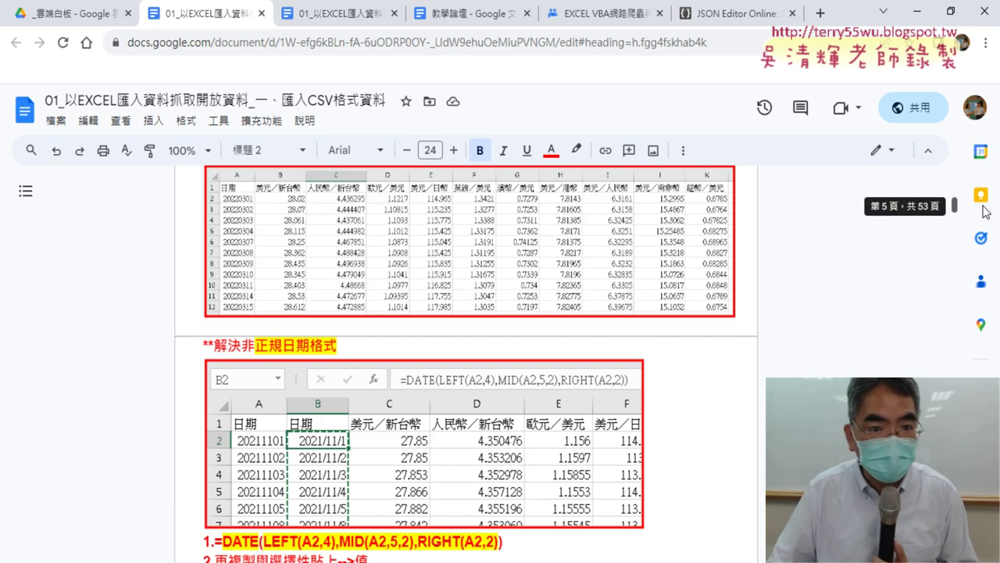
Open the handout 01_以EXCEL匯入資料抓取開放資料_二、匯入JSON格式資料 from the Drive folder.
{"action": "left_click", "coordinate": [78, 13]}
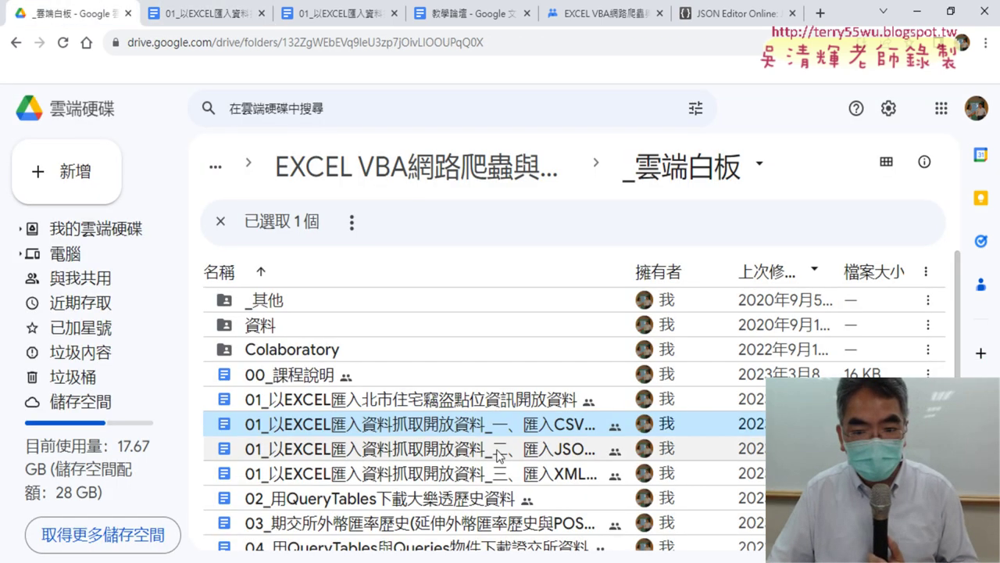
{"action": "double_click", "coordinate": [547, 453]}
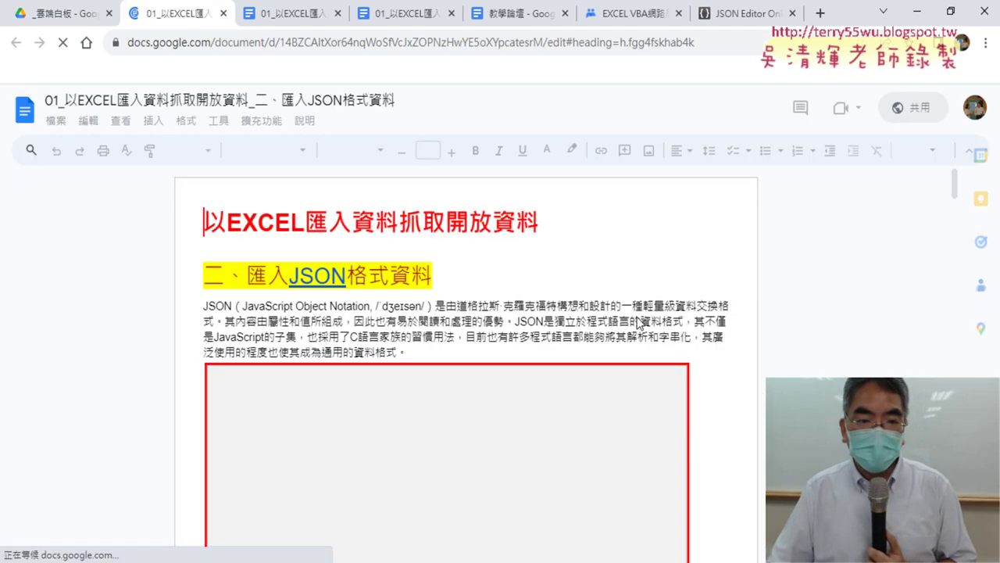
{"action": "left_click_drag", "start_coordinate": [962, 178], "coordinate": [961, 282]}
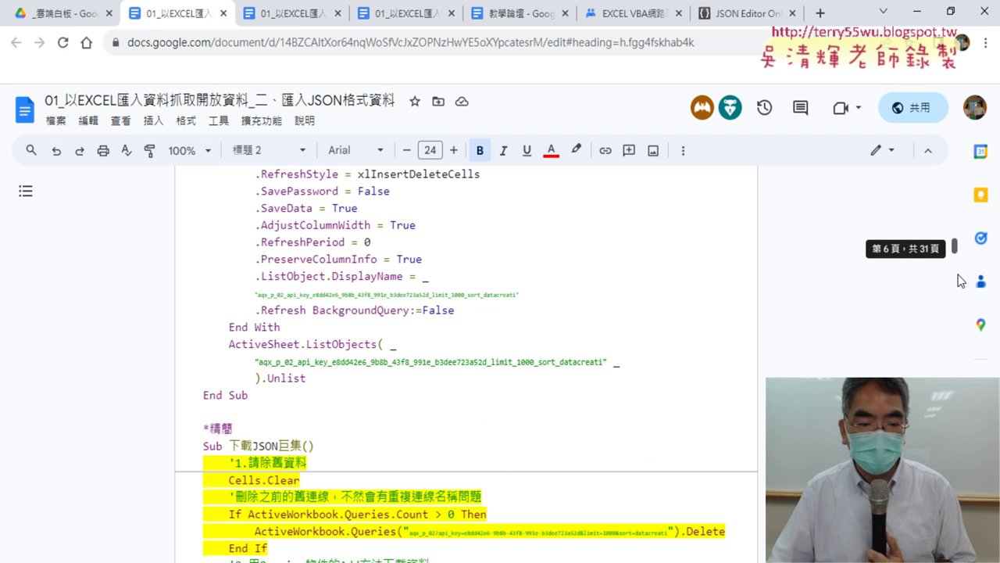
{"action": "left_click_drag", "start_coordinate": [961, 281], "coordinate": [961, 293]}
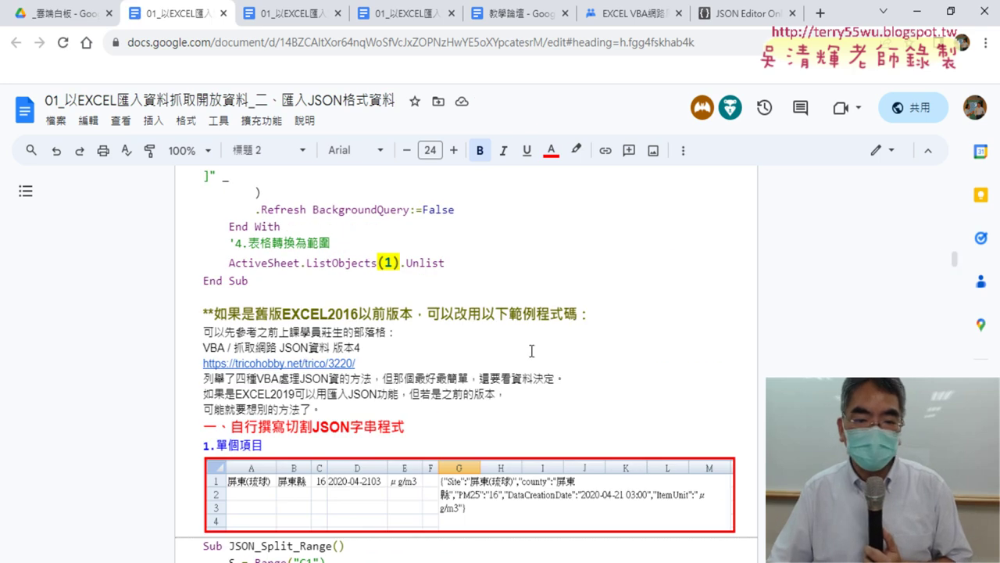
Scroll down to the exceljson macro loading jsonplaceholder.typicode.com/users into Excel cells.
{"action": "scroll", "coordinate": [617, 355], "scroll_direction": "down", "scroll_amount": 4}
{"action": "scroll", "coordinate": [618, 355], "scroll_direction": "down", "scroll_amount": 4}
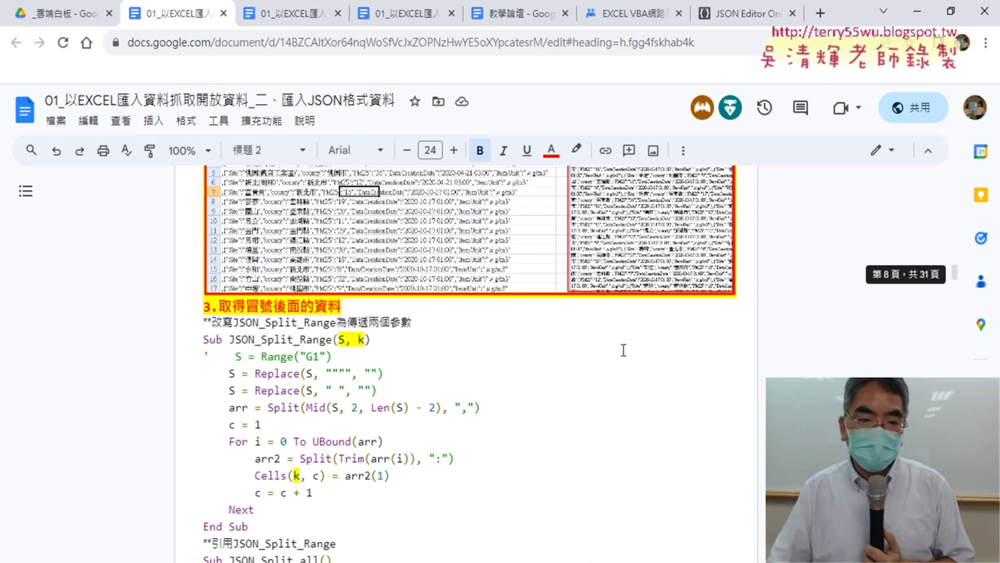
{"action": "scroll", "coordinate": [617, 355], "scroll_direction": "down", "scroll_amount": 4}
{"action": "scroll", "coordinate": [624, 350], "scroll_direction": "down", "scroll_amount": 1}
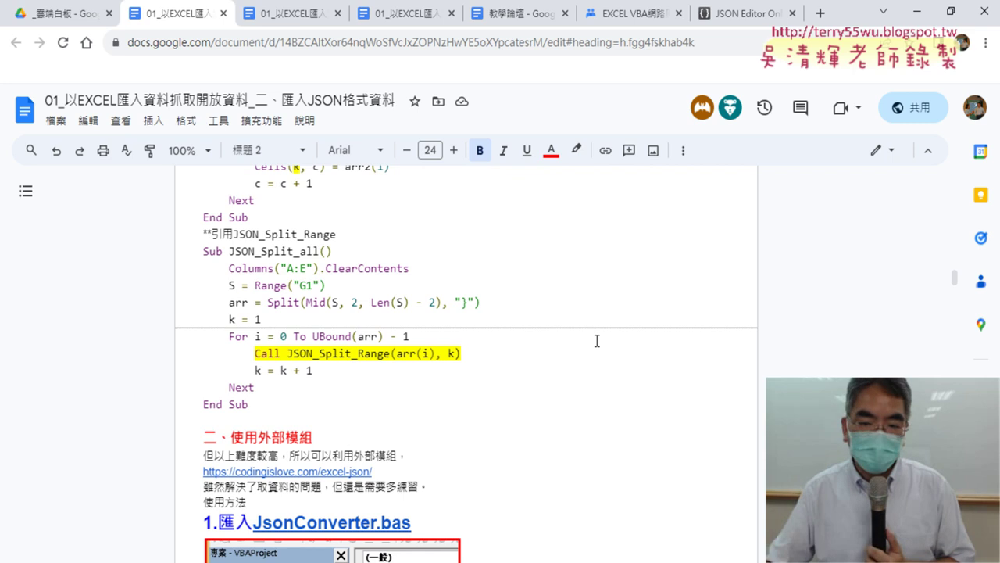
{"action": "scroll", "coordinate": [598, 339], "scroll_direction": "down", "scroll_amount": 1}
{"action": "scroll", "coordinate": [464, 438], "scroll_direction": "down", "scroll_amount": 3}
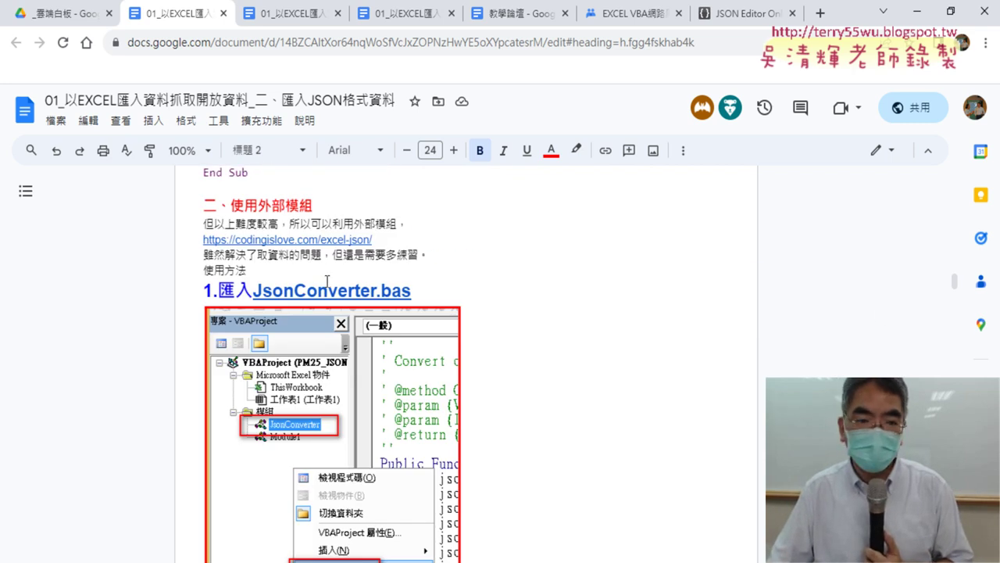
{"action": "scroll", "coordinate": [672, 348], "scroll_direction": "down", "scroll_amount": 5}
{"action": "scroll", "coordinate": [672, 351], "scroll_direction": "down", "scroll_amount": 3}
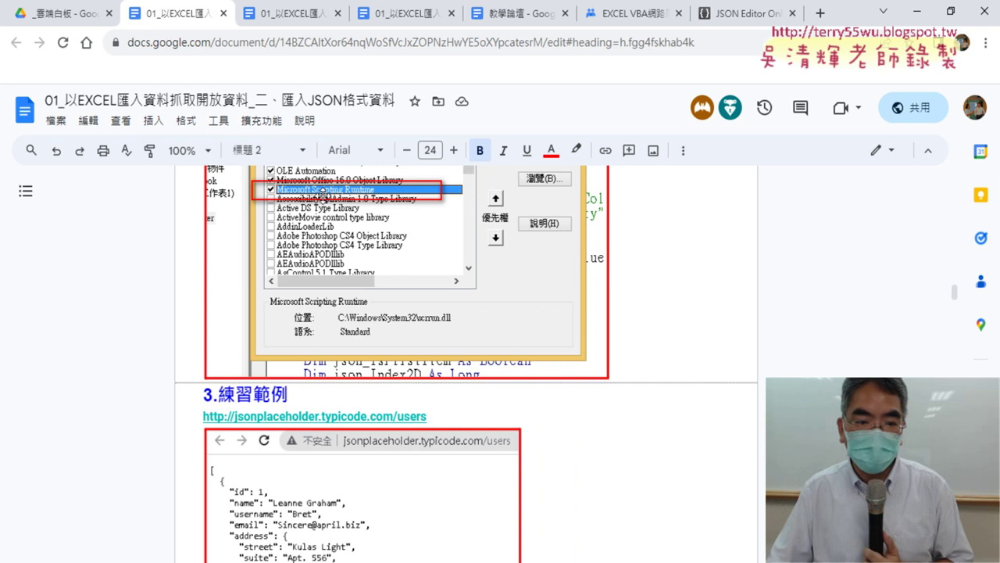
{"action": "scroll", "coordinate": [555, 327], "scroll_direction": "down", "scroll_amount": 2}
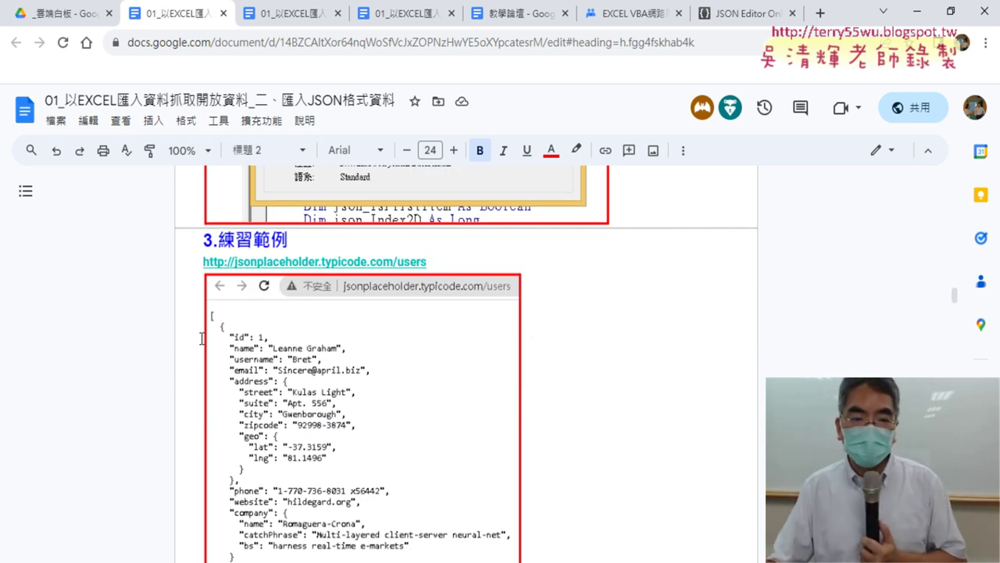
{"action": "scroll", "coordinate": [552, 334], "scroll_direction": "down", "scroll_amount": 4}
{"action": "scroll", "coordinate": [403, 345], "scroll_direction": "down", "scroll_amount": 3}
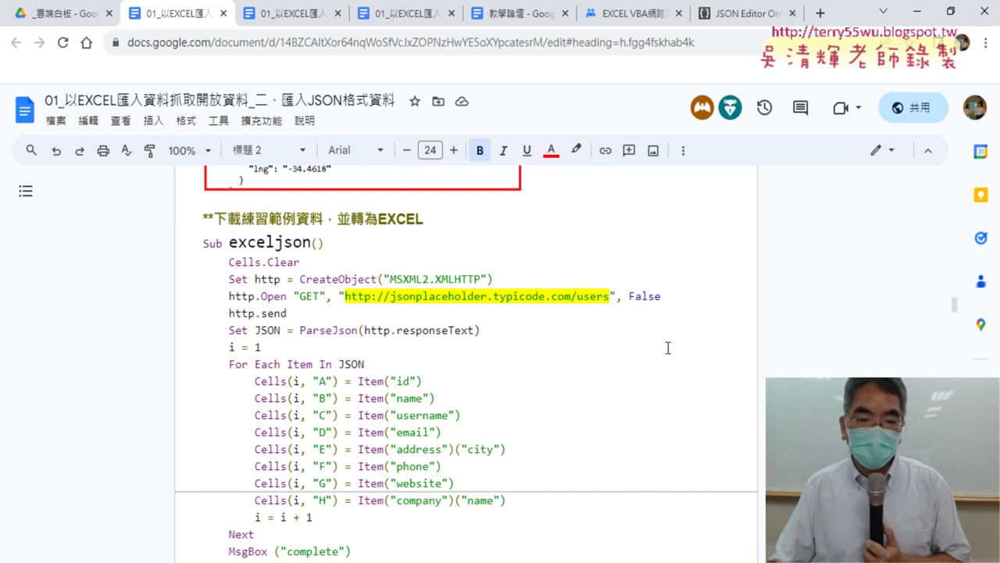
{"action": "scroll", "coordinate": [376, 353], "scroll_direction": "down", "scroll_amount": 1}
{"action": "scroll", "coordinate": [520, 326], "scroll_direction": "up", "scroll_amount": 1}
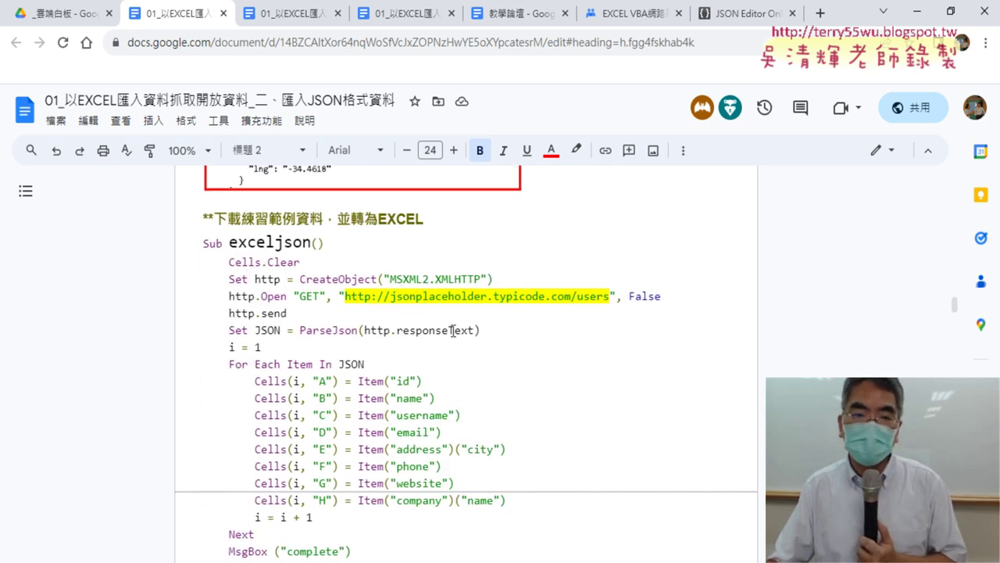
{"action": "left_click_drag", "start_coordinate": [492, 280], "coordinate": [338, 280]}
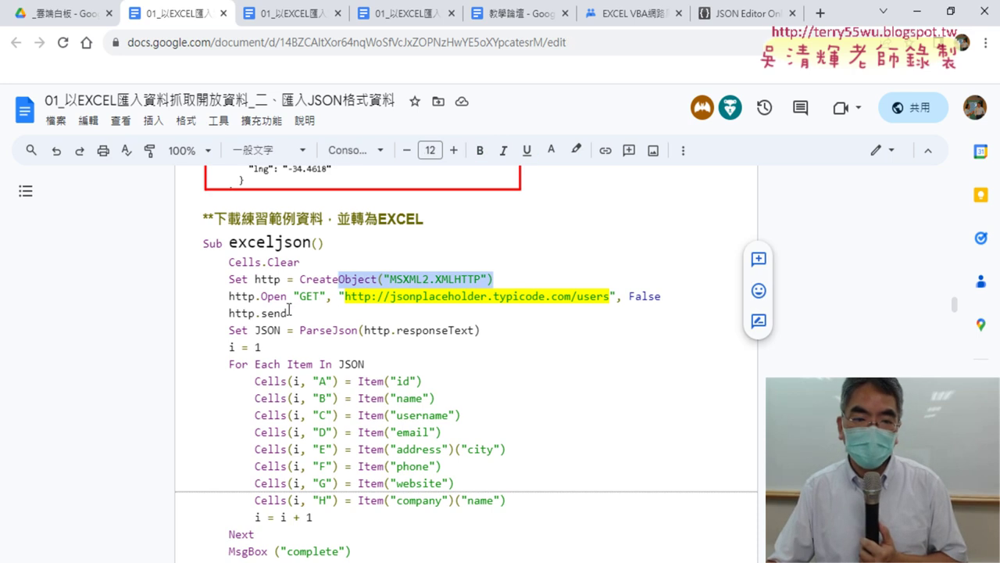
{"action": "left_click_drag", "start_coordinate": [289, 312], "coordinate": [203, 275]}
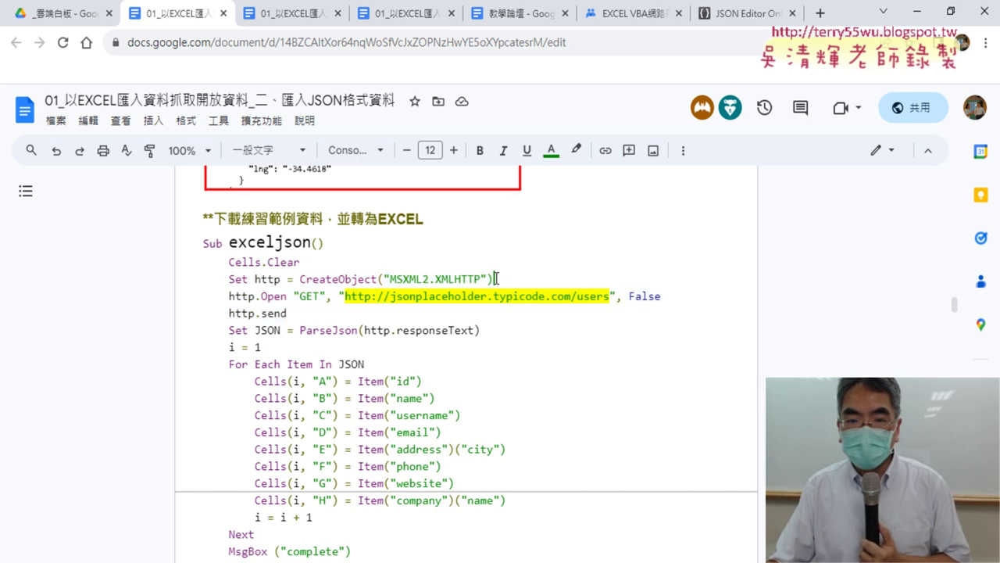
{"action": "mouse_move", "coordinate": [494, 279]}
{"action": "left_mouse_down"}
{"action": "mouse_move", "coordinate": [458, 279]}
{"action": "mouse_move", "coordinate": [479, 278]}
{"action": "left_mouse_up"}
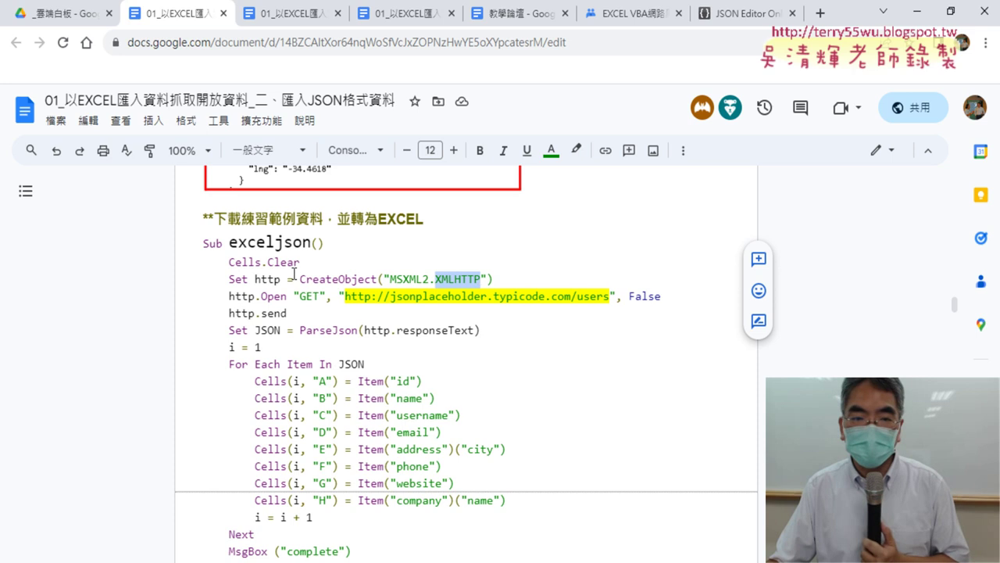
{"action": "left_click_drag", "start_coordinate": [281, 279], "coordinate": [255, 279]}
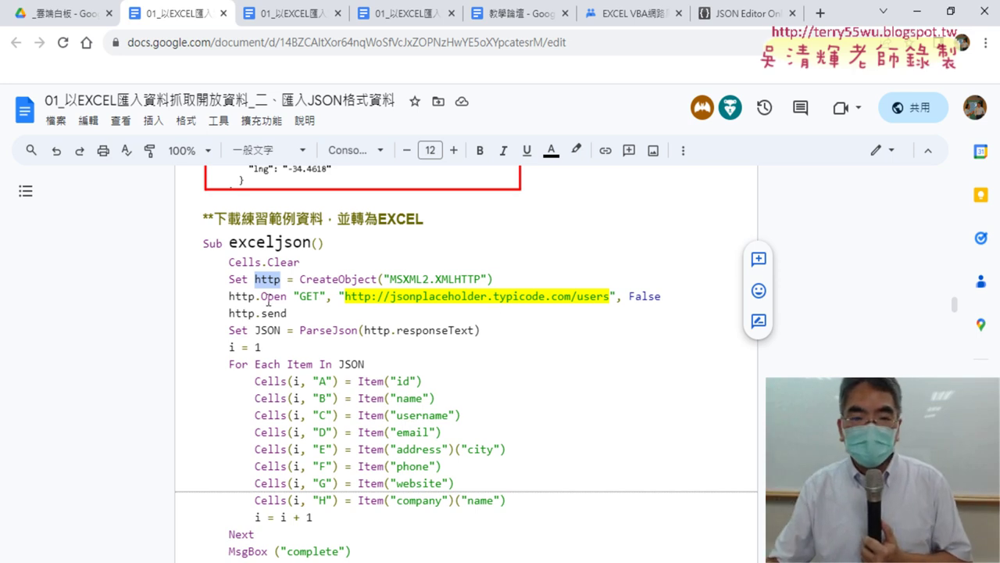
{"action": "left_click_drag", "start_coordinate": [262, 297], "coordinate": [669, 300]}
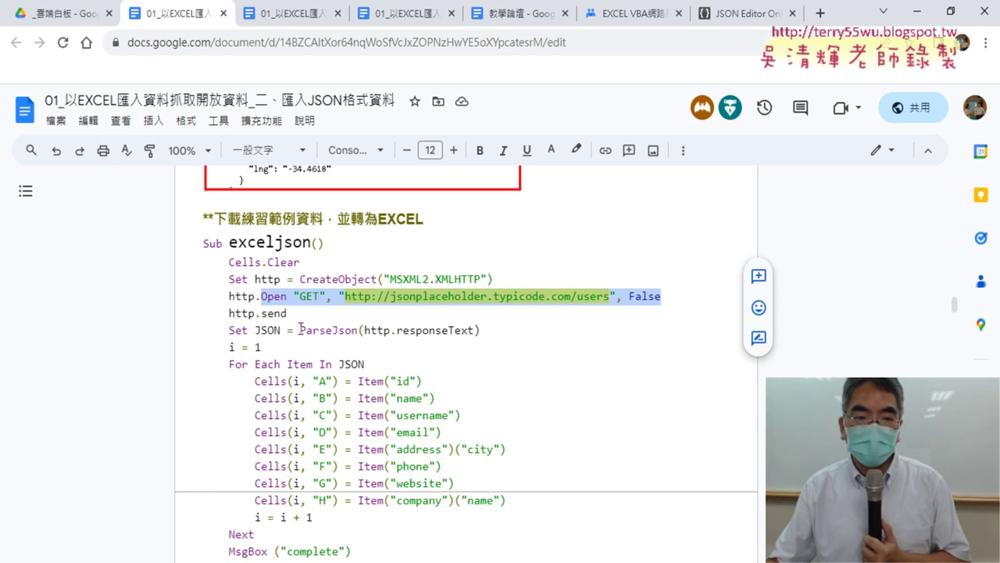
{"action": "left_click_drag", "start_coordinate": [288, 314], "coordinate": [224, 313]}
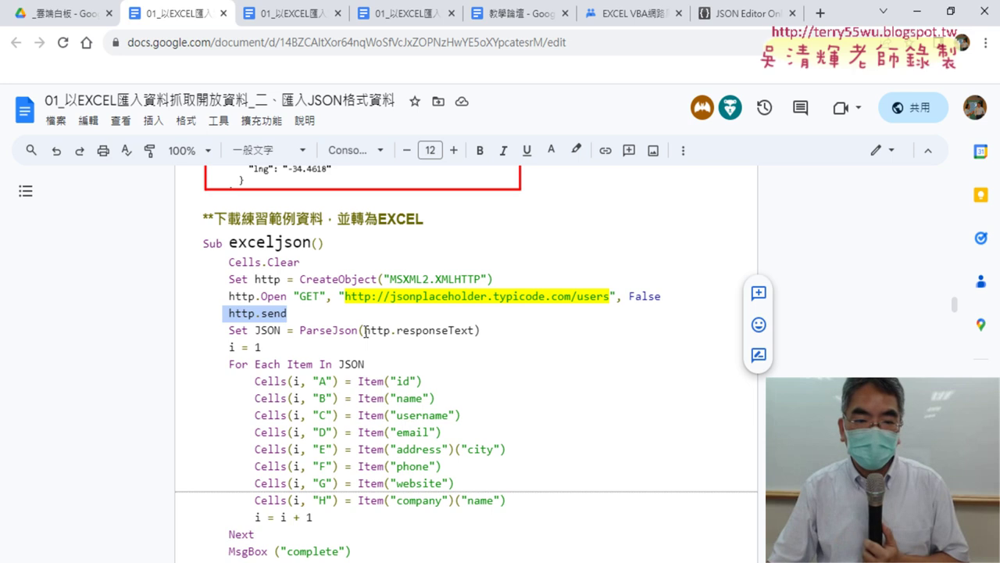
{"action": "left_click_drag", "start_coordinate": [365, 332], "coordinate": [469, 330]}
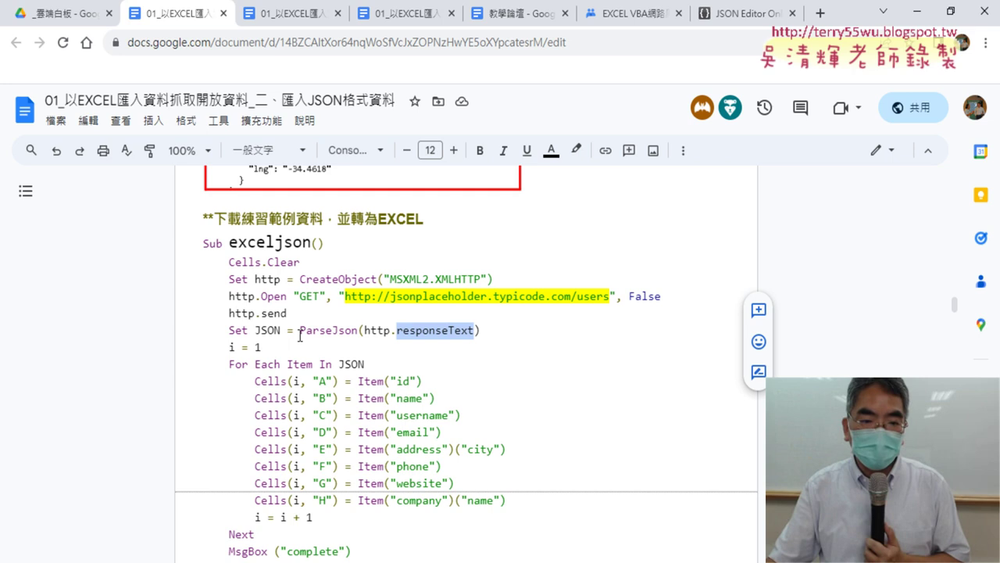
{"action": "left_click_drag", "start_coordinate": [300, 335], "coordinate": [353, 334]}
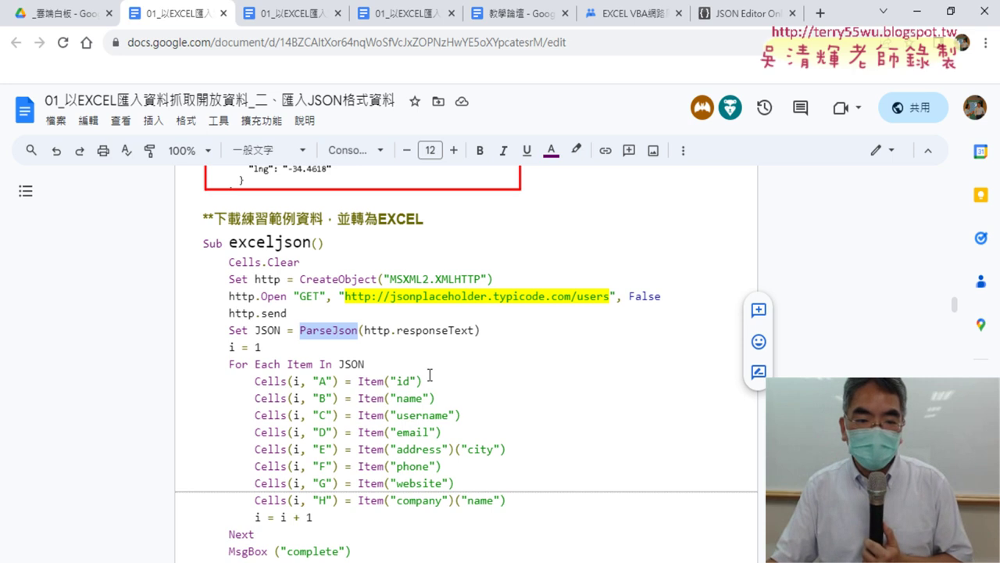
{"action": "scroll", "coordinate": [429, 376], "scroll_direction": "down", "scroll_amount": 2}
{"action": "scroll", "coordinate": [425, 250], "scroll_direction": "up", "scroll_amount": 1}
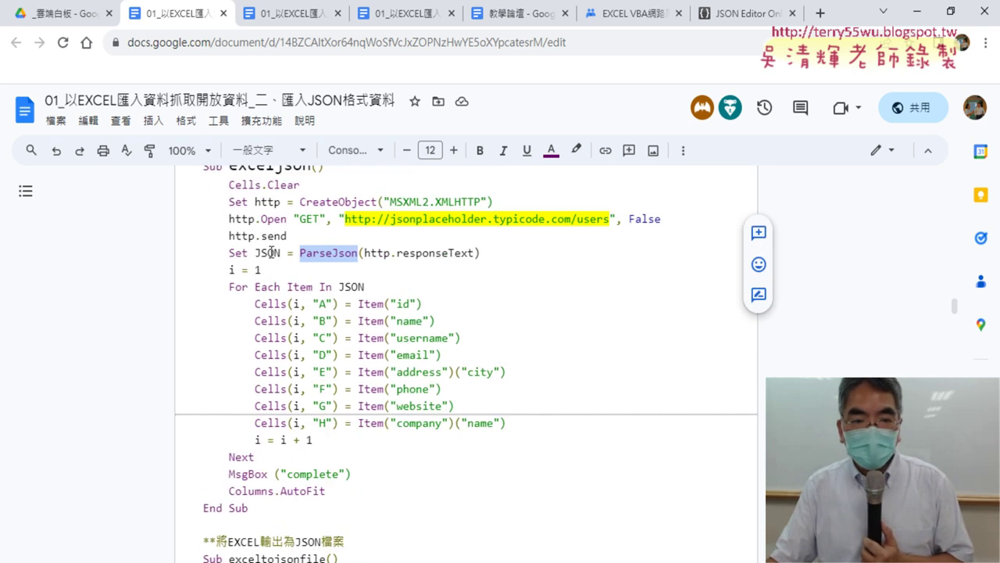
Highlight the JSON variable and the ("records") key in the For Each loop, then switch to JSON Editor Online.
{"action": "left_click_drag", "start_coordinate": [257, 252], "coordinate": [278, 255]}
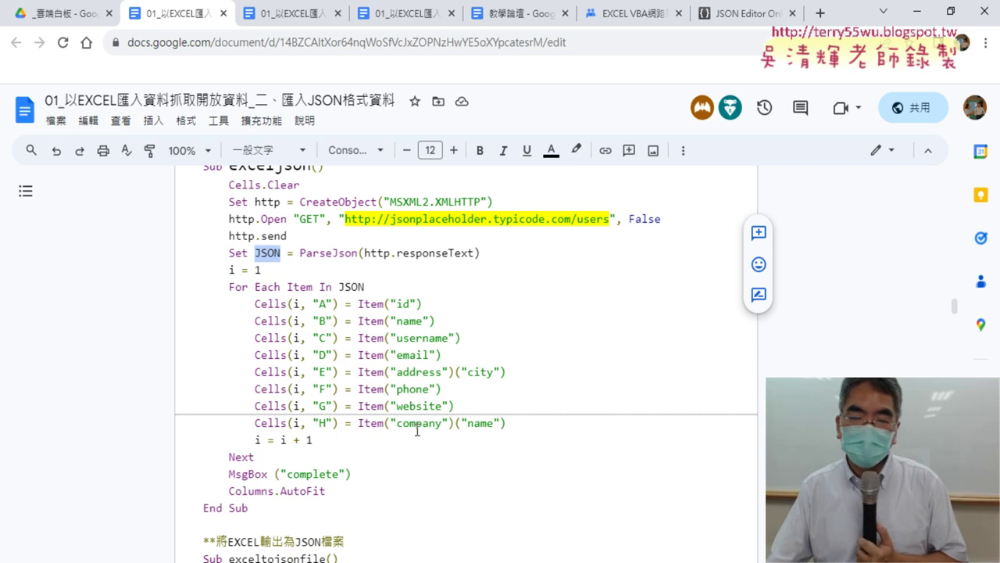
{"action": "scroll", "coordinate": [535, 340], "scroll_direction": "down", "scroll_amount": 3}
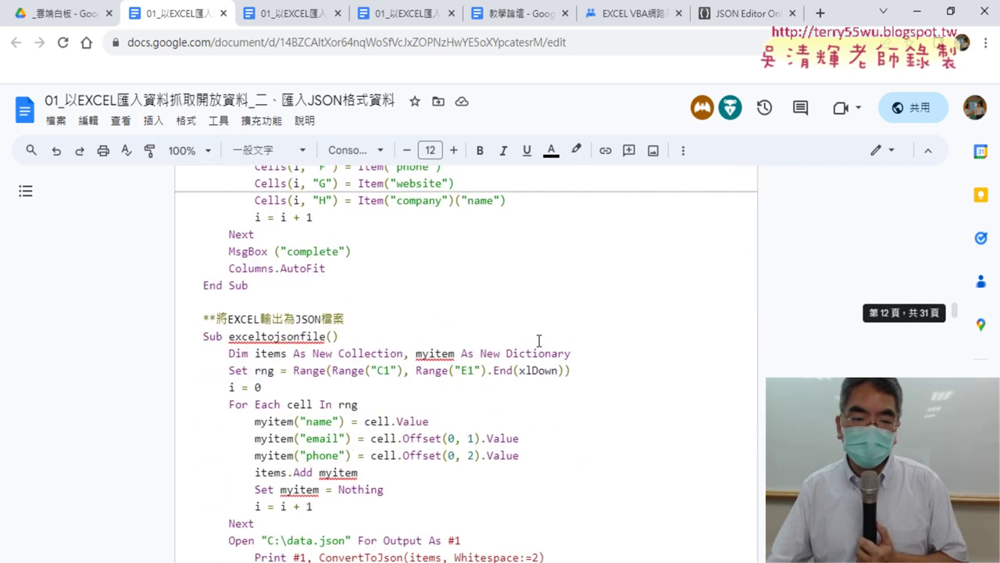
{"action": "scroll", "coordinate": [635, 339], "scroll_direction": "down", "scroll_amount": 2}
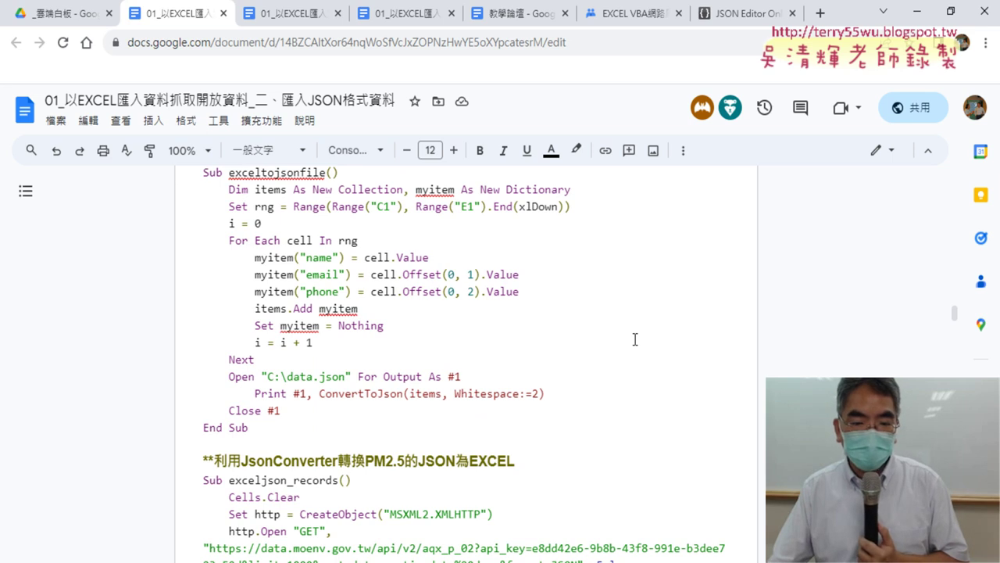
{"action": "scroll", "coordinate": [634, 339], "scroll_direction": "down", "scroll_amount": 3}
{"action": "scroll", "coordinate": [635, 339], "scroll_direction": "down", "scroll_amount": 1}
{"action": "scroll", "coordinate": [562, 317], "scroll_direction": "down", "scroll_amount": 1}
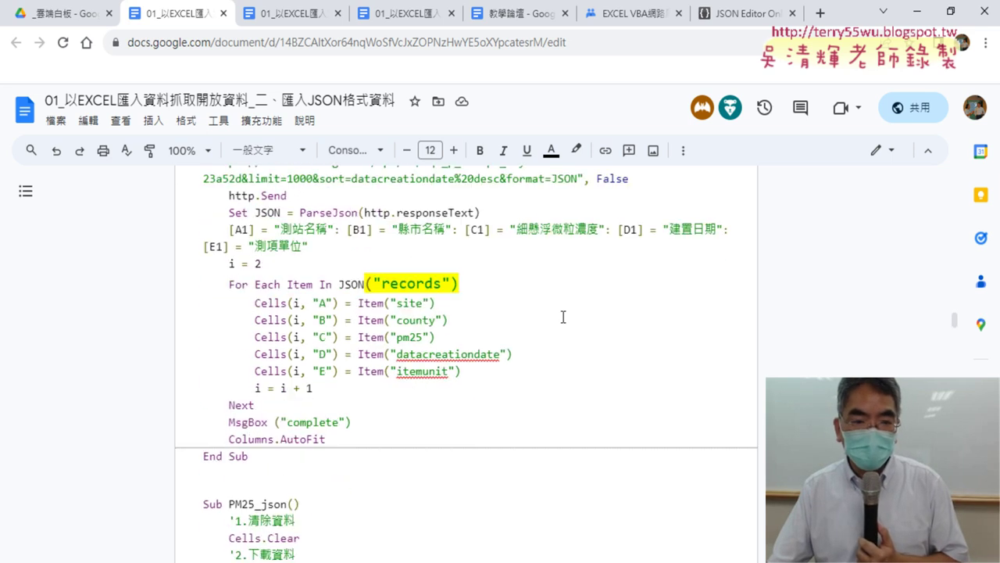
{"action": "scroll", "coordinate": [272, 244], "scroll_direction": "up", "scroll_amount": 2}
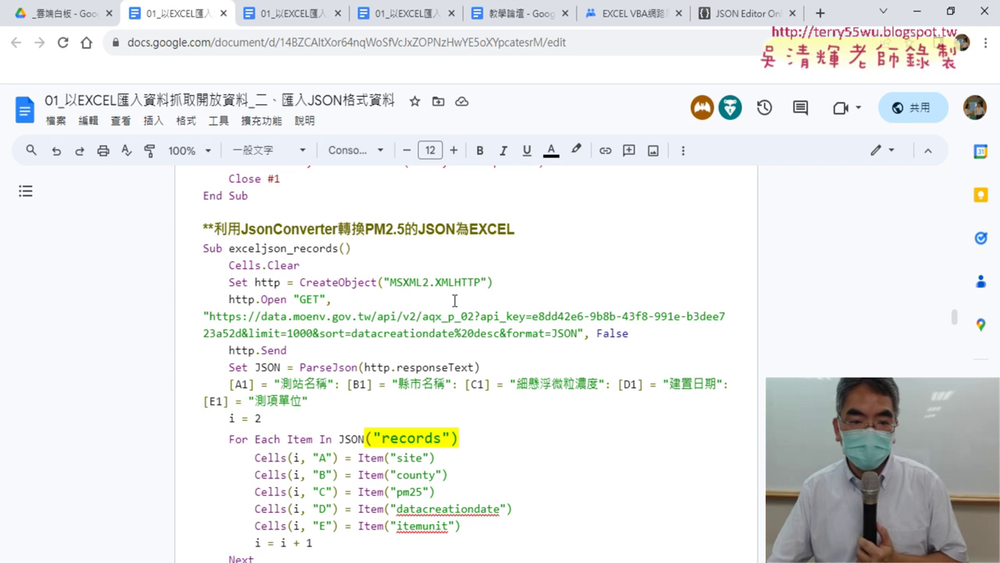
{"action": "scroll", "coordinate": [454, 300], "scroll_direction": "down", "scroll_amount": 2}
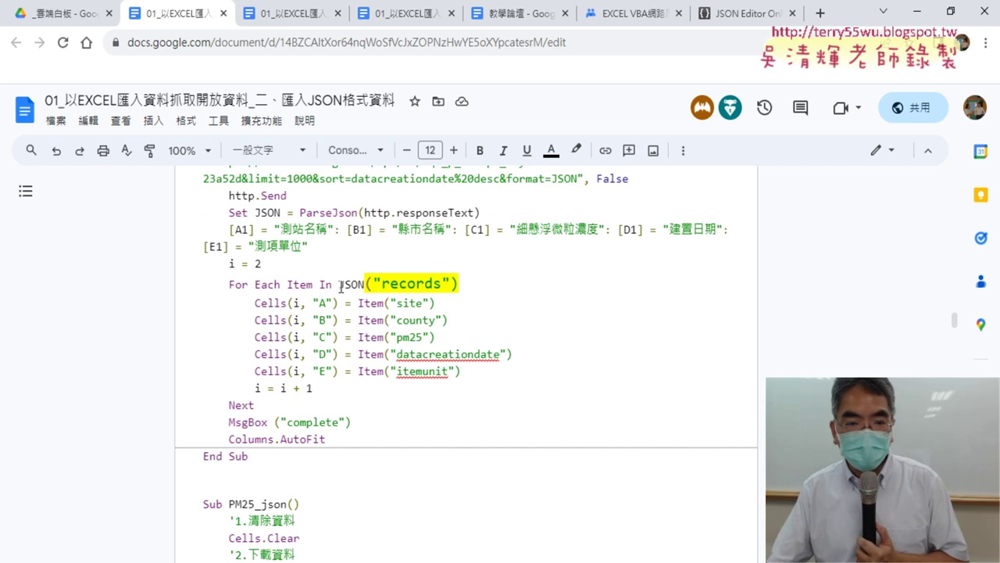
{"action": "left_click_drag", "start_coordinate": [369, 283], "coordinate": [453, 283]}
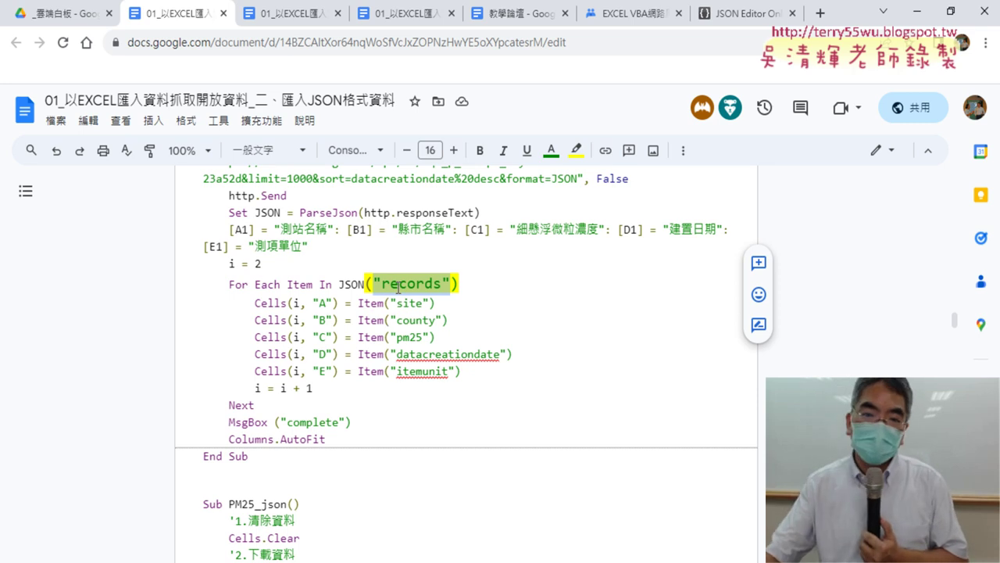
{"action": "left_click", "coordinate": [740, 13]}
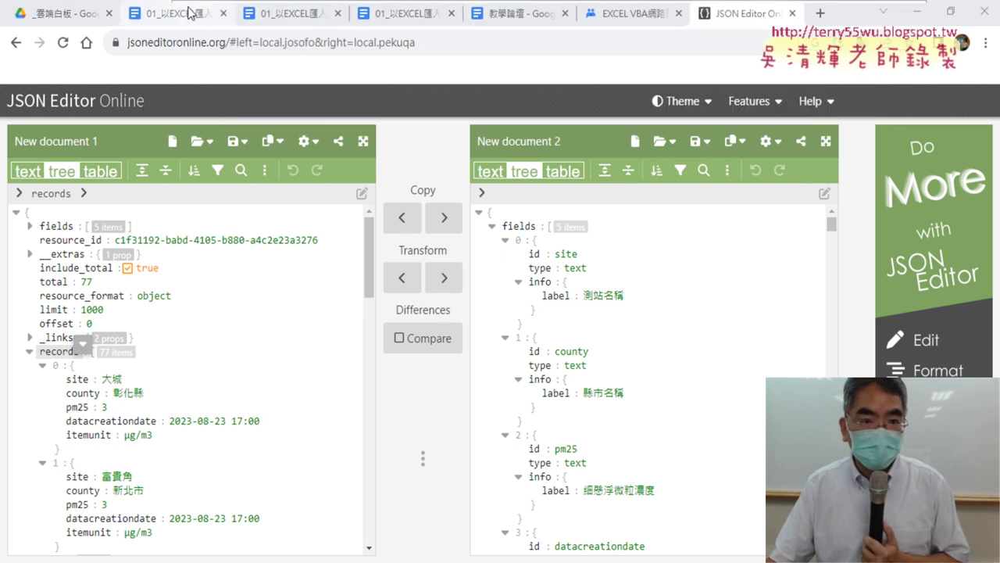
In the handout, highlight ("records"), the For Each keywords and the loop variable Item.
{"action": "left_click", "coordinate": [195, 13]}
{"action": "left_click_drag", "start_coordinate": [365, 283], "coordinate": [459, 283]}
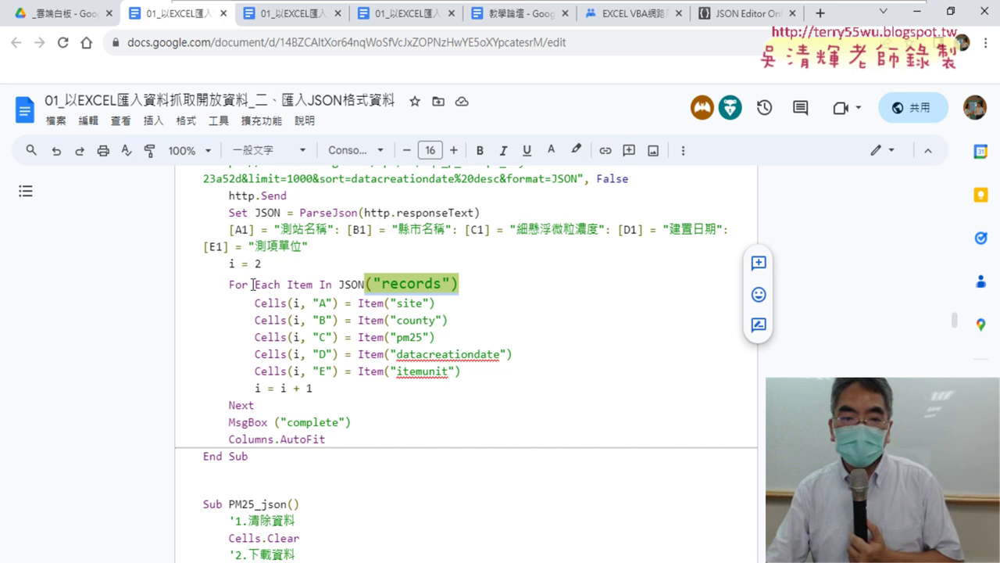
{"action": "left_click_drag", "start_coordinate": [228, 285], "coordinate": [280, 286]}
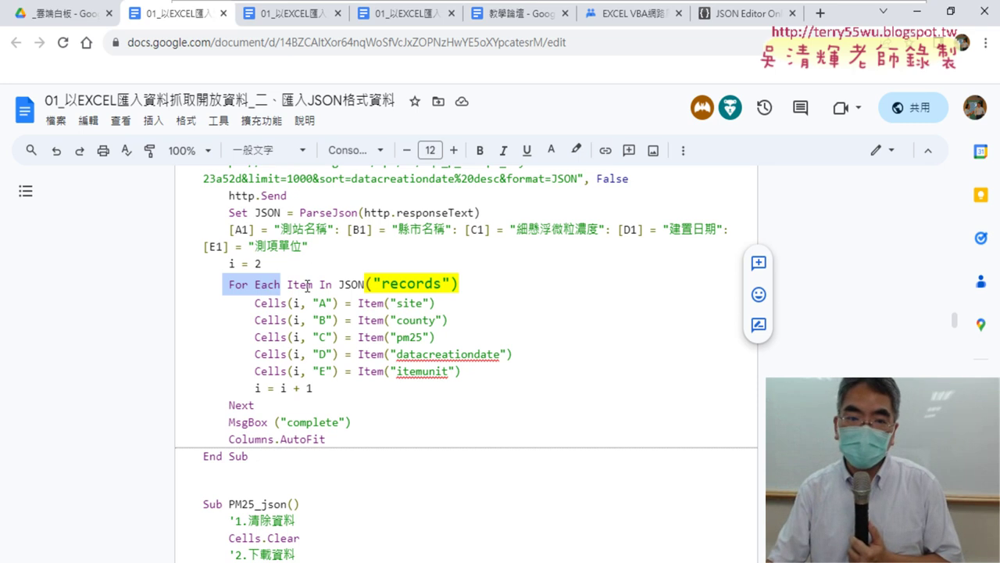
{"action": "left_click_drag", "start_coordinate": [313, 285], "coordinate": [287, 284]}
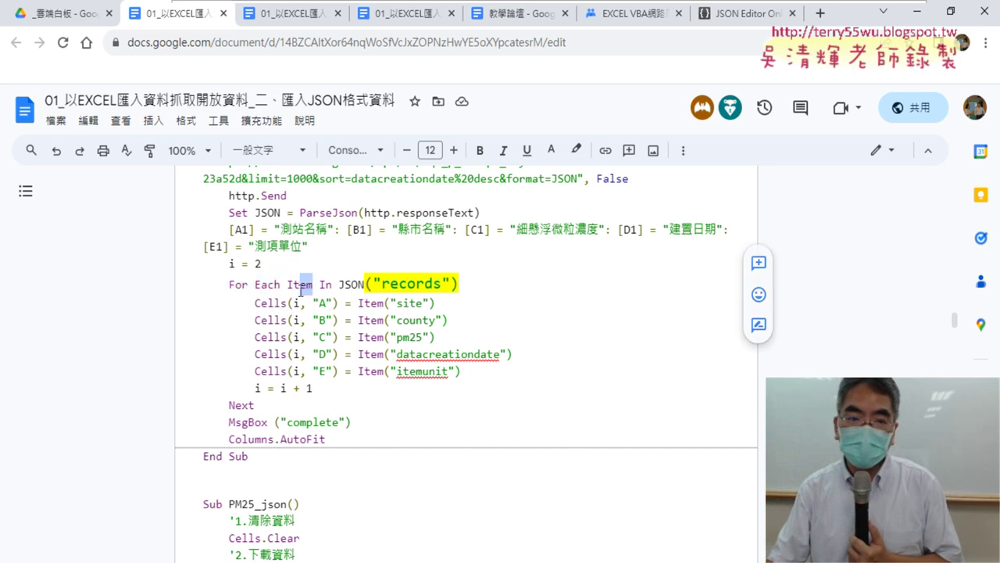
Collapse and re-expand record 0 in the records tree, then return to the handout.
{"action": "left_click", "coordinate": [737, 16]}
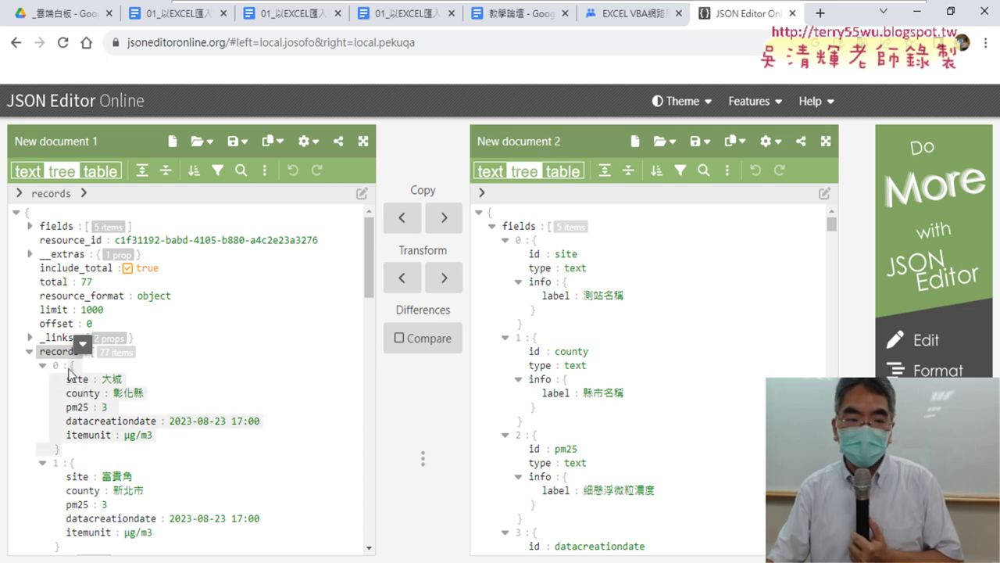
{"action": "left_click", "coordinate": [43, 365]}
{"action": "left_click", "coordinate": [44, 365]}
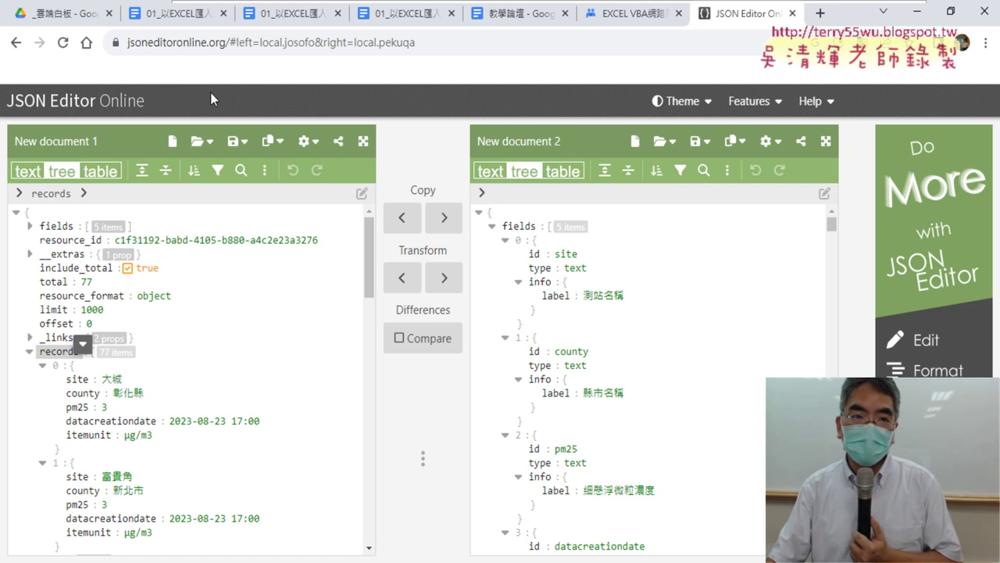
{"action": "left_click", "coordinate": [176, 13]}
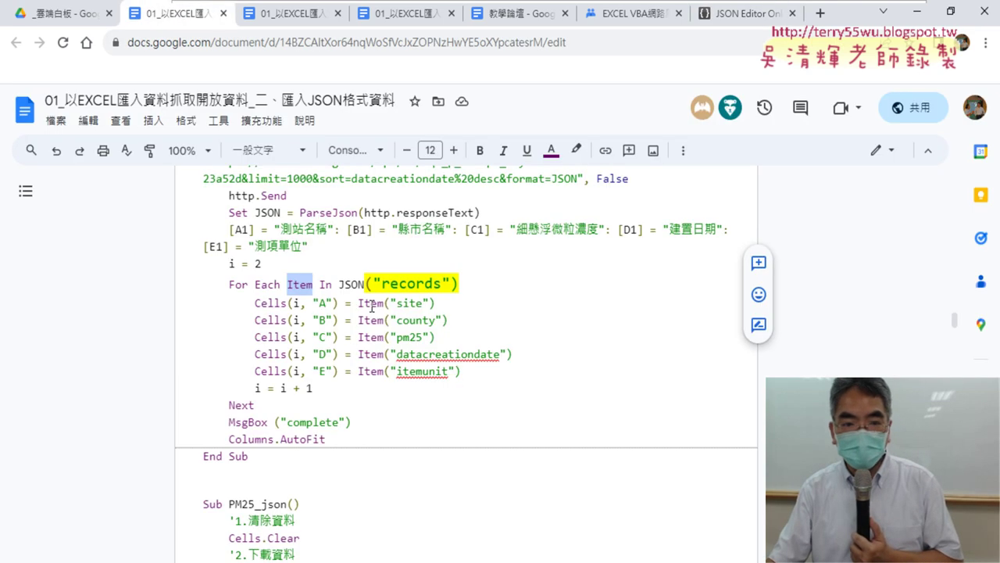
Highlight Item and the Cells(i, "E") through i = i + 1 lines, then scroll to the PM2.5 result sheet.
{"action": "left_click_drag", "start_coordinate": [358, 303], "coordinate": [420, 301]}
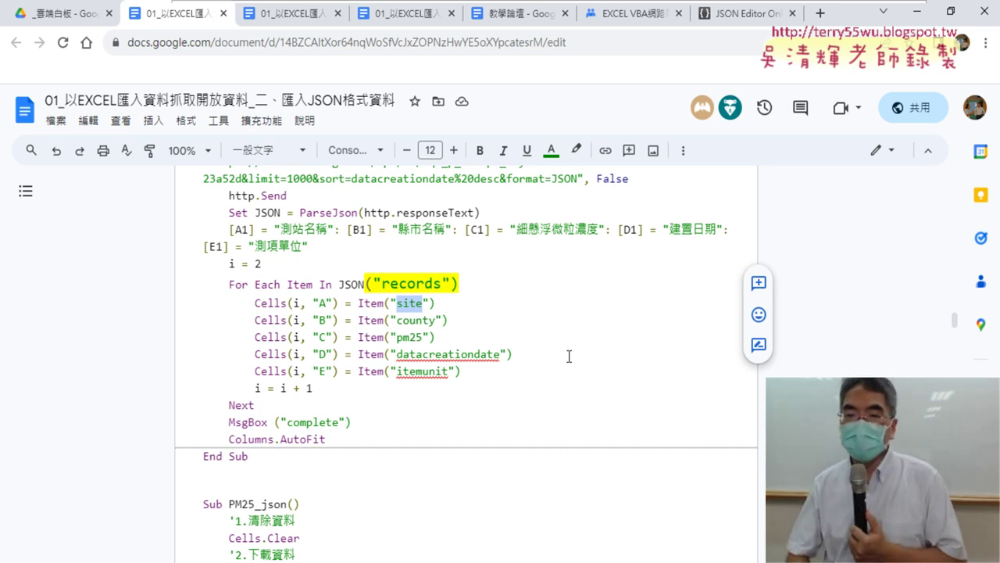
{"action": "mouse_move", "coordinate": [329, 383]}
{"action": "left_mouse_down"}
{"action": "mouse_move", "coordinate": [322, 374]}
{"action": "mouse_move", "coordinate": [271, 376]}
{"action": "left_mouse_up"}
{"action": "left_click", "coordinate": [311, 388]}
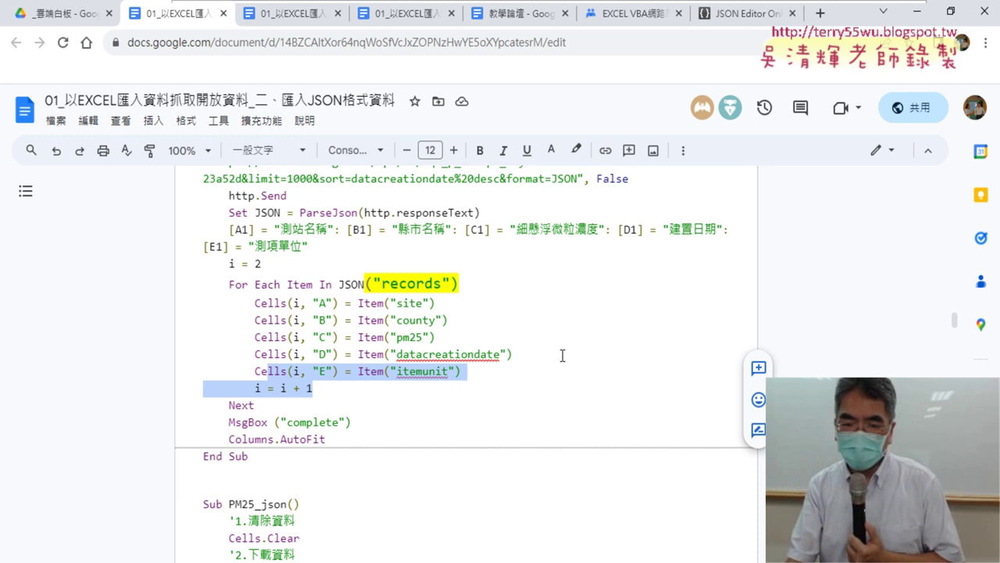
{"action": "scroll", "coordinate": [500, 405], "scroll_direction": "down", "scroll_amount": 5}
Scroll to the HTMLFile method and highlight parentWindow and the execScript call.
{"action": "scroll", "coordinate": [513, 413], "scroll_direction": "down", "scroll_amount": 4}
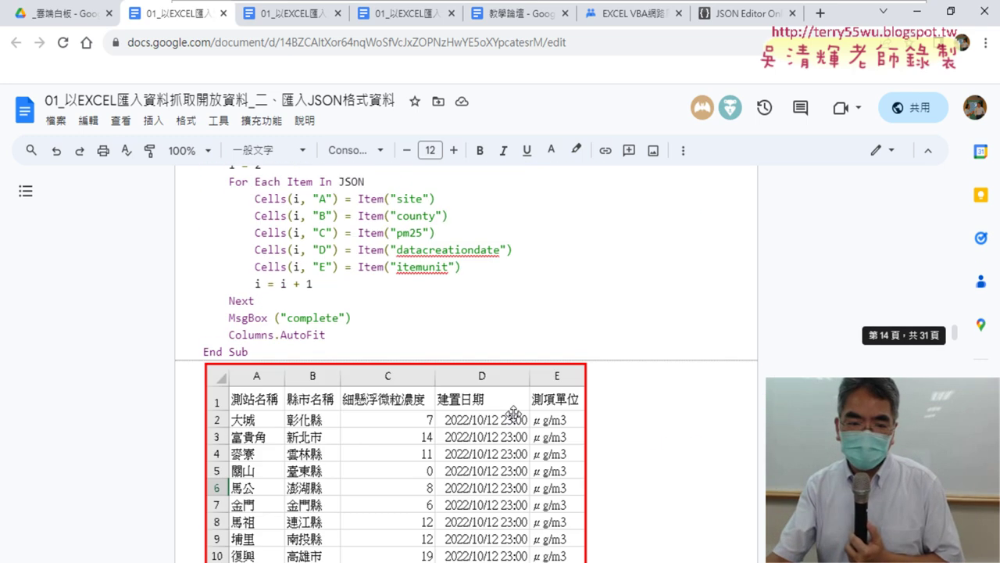
{"action": "scroll", "coordinate": [645, 432], "scroll_direction": "down", "scroll_amount": 5}
{"action": "scroll", "coordinate": [649, 434], "scroll_direction": "down", "scroll_amount": 4}
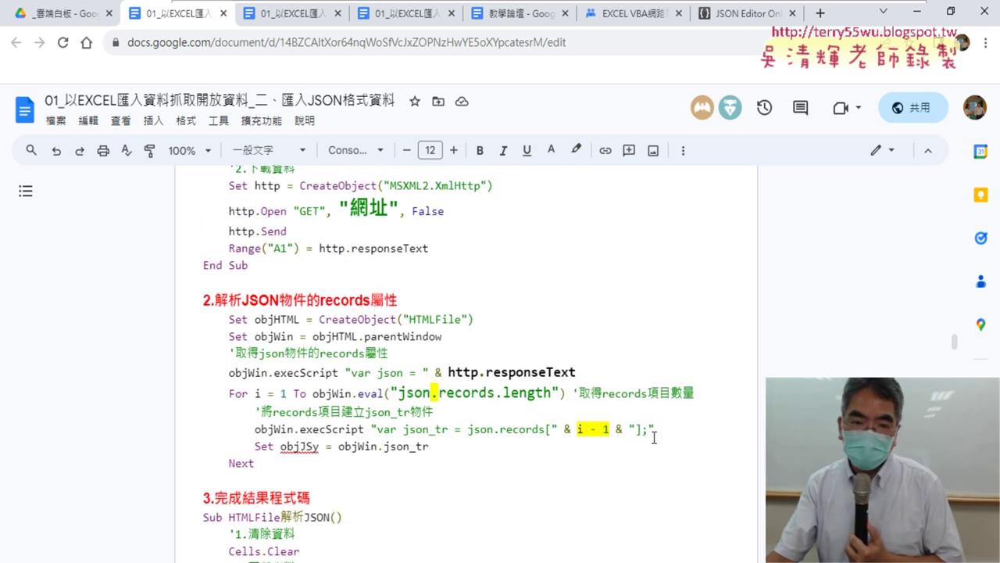
{"action": "scroll", "coordinate": [654, 437], "scroll_direction": "up", "scroll_amount": 3}
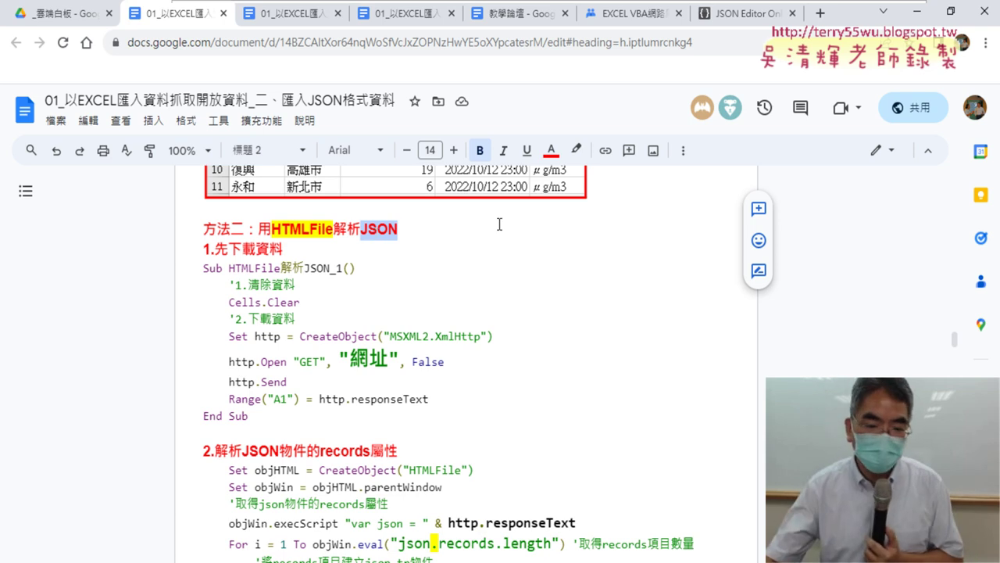
{"action": "scroll", "coordinate": [499, 224], "scroll_direction": "down", "scroll_amount": 2}
{"action": "scroll", "coordinate": [435, 269], "scroll_direction": "down", "scroll_amount": 3}
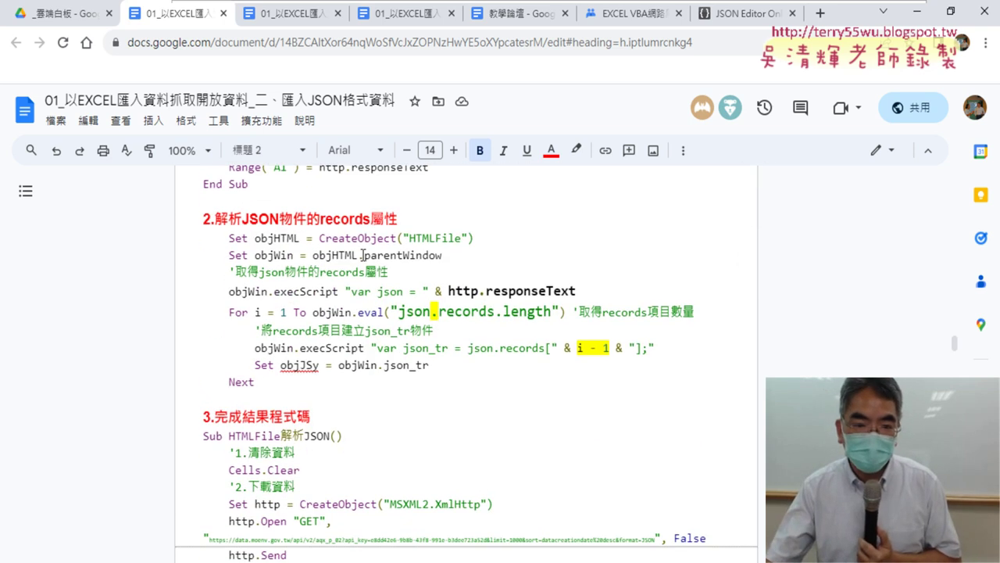
{"action": "left_click_drag", "start_coordinate": [363, 254], "coordinate": [442, 254]}
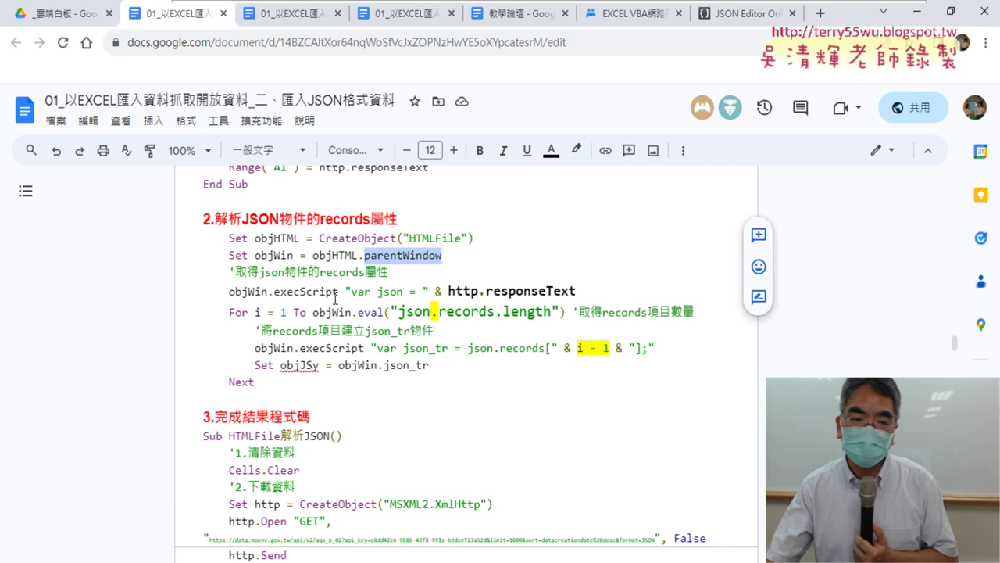
{"action": "left_click_drag", "start_coordinate": [339, 293], "coordinate": [289, 298]}
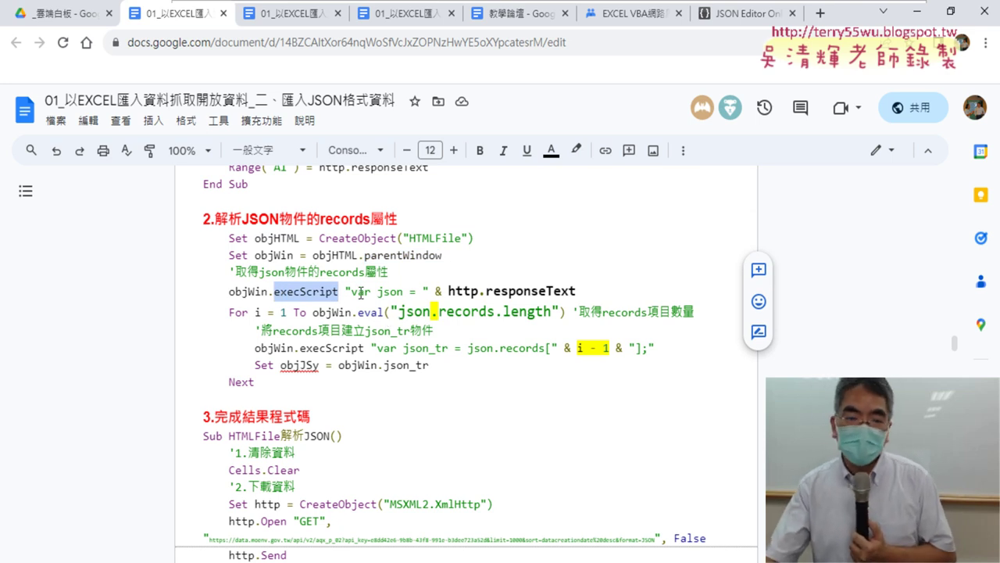
Highlight the var json script string, the json variable name, and .records in the length expression.
{"action": "left_click_drag", "start_coordinate": [349, 293], "coordinate": [397, 291]}
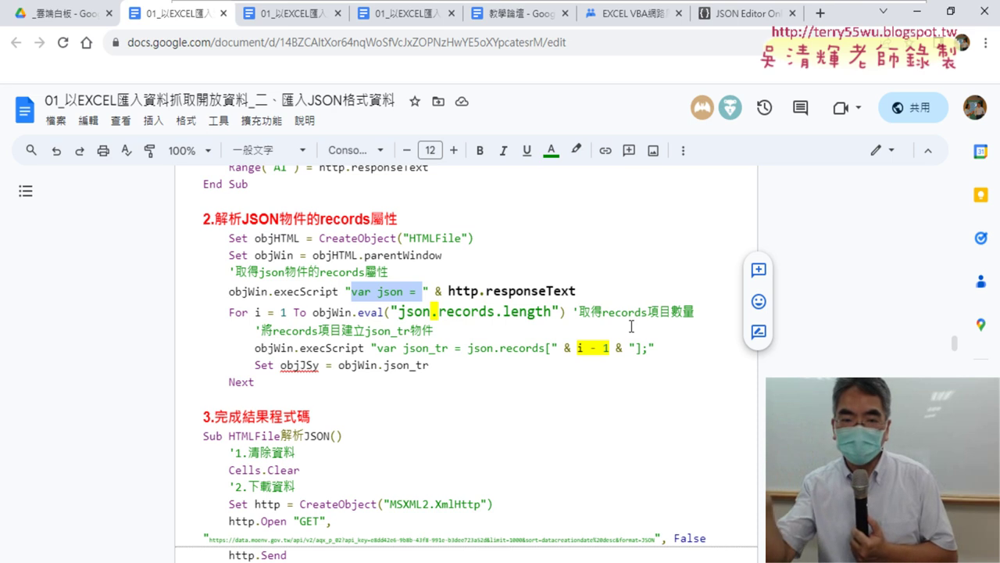
{"action": "left_click", "coordinate": [410, 292]}
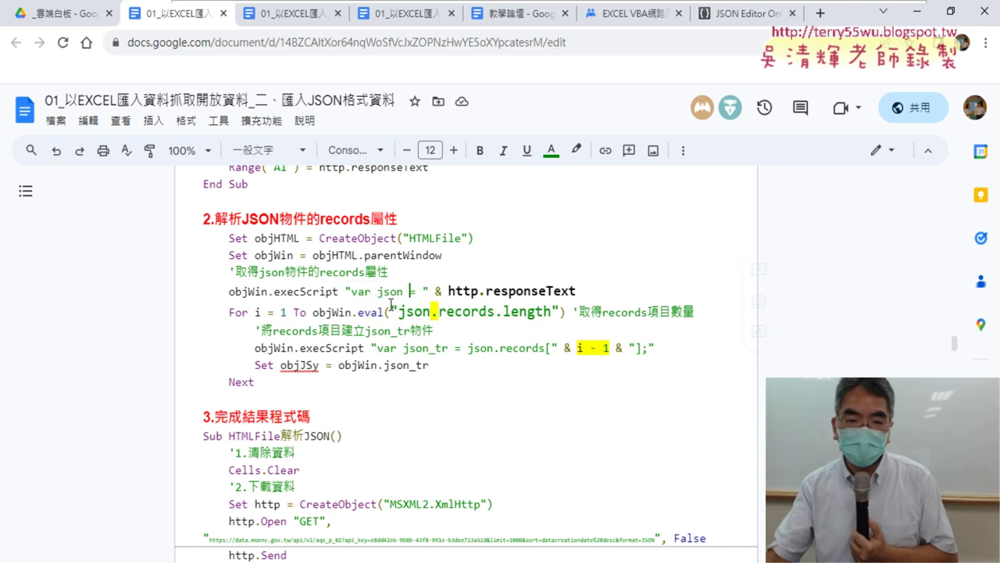
{"action": "left_click_drag", "start_coordinate": [379, 293], "coordinate": [404, 291]}
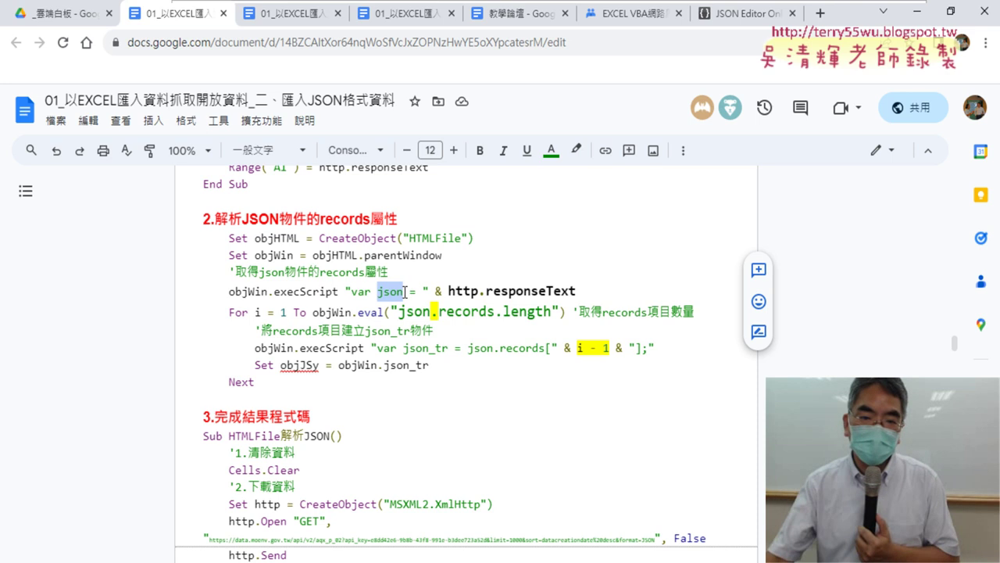
{"action": "left_click", "coordinate": [434, 313]}
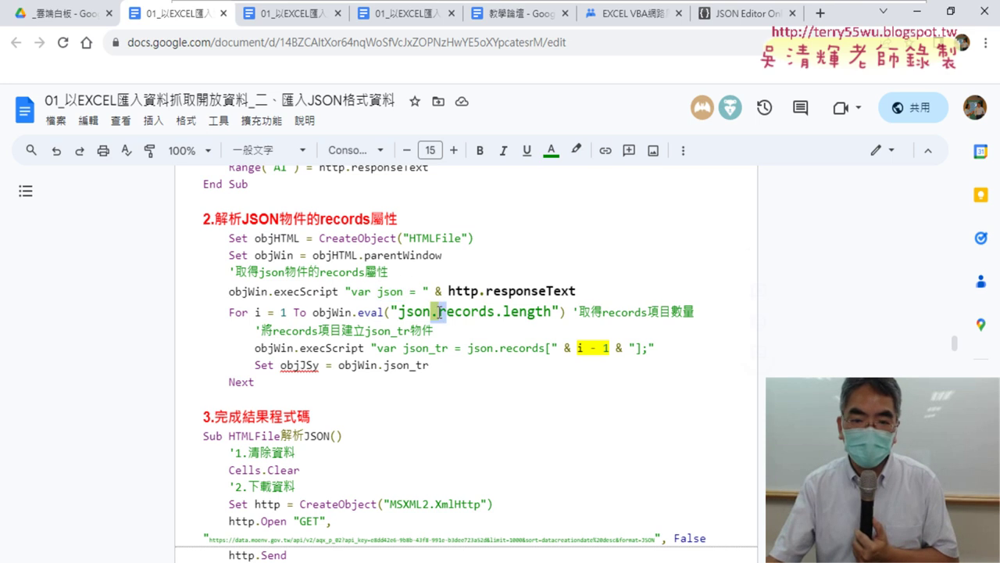
{"action": "left_click_drag", "start_coordinate": [440, 312], "coordinate": [491, 316]}
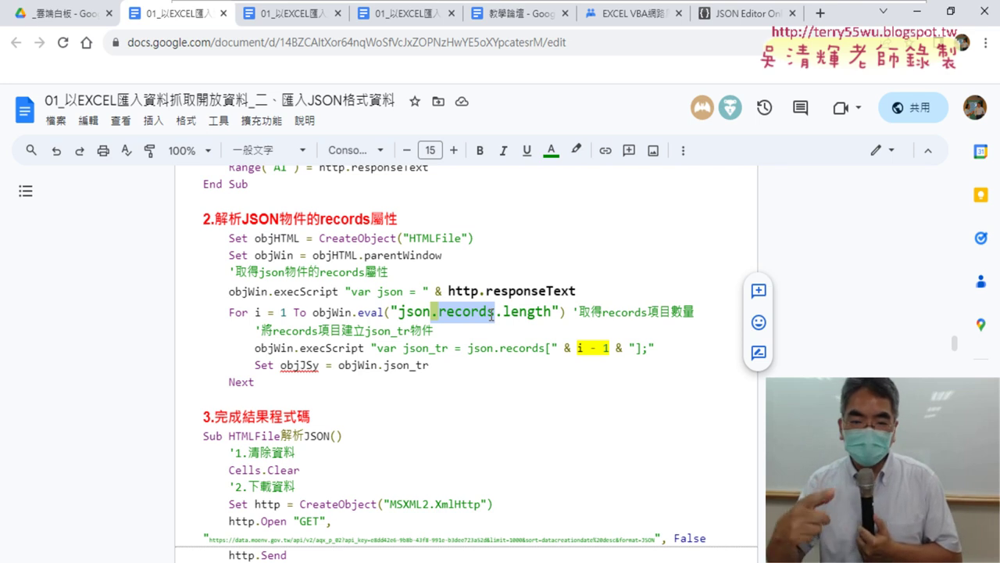
Highlight the 紫外線即時監測資料 heading and preview the data.gov.tw dataset 6076 link.
{"action": "scroll", "coordinate": [513, 347], "scroll_direction": "down", "scroll_amount": 6}
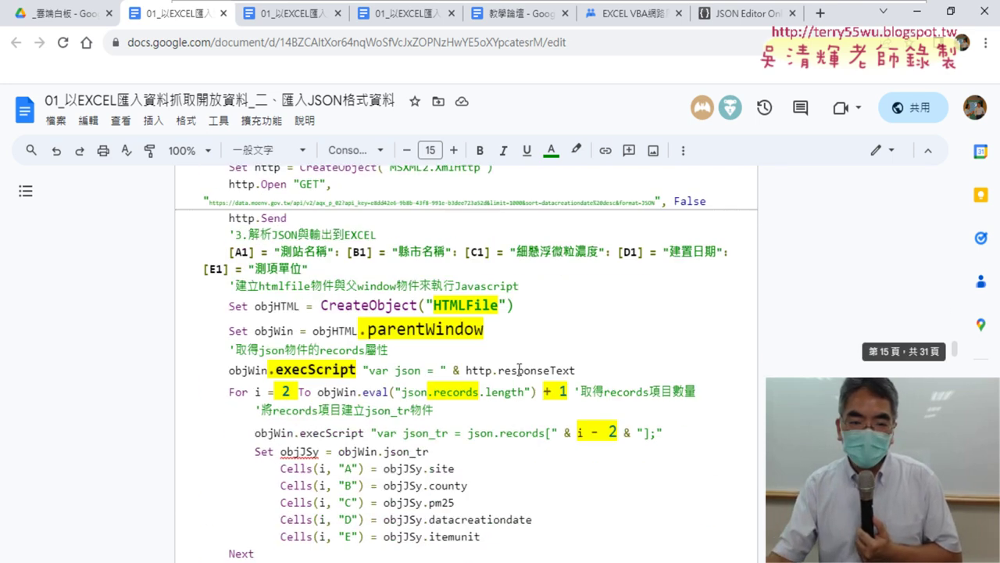
{"action": "scroll", "coordinate": [518, 367], "scroll_direction": "down", "scroll_amount": 3}
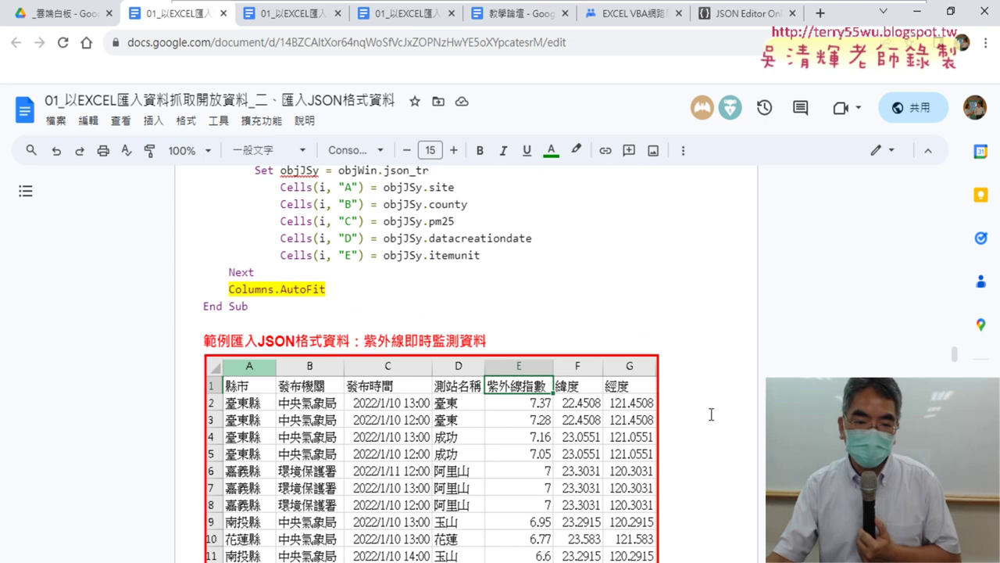
{"action": "scroll", "coordinate": [711, 414], "scroll_direction": "down", "scroll_amount": 2}
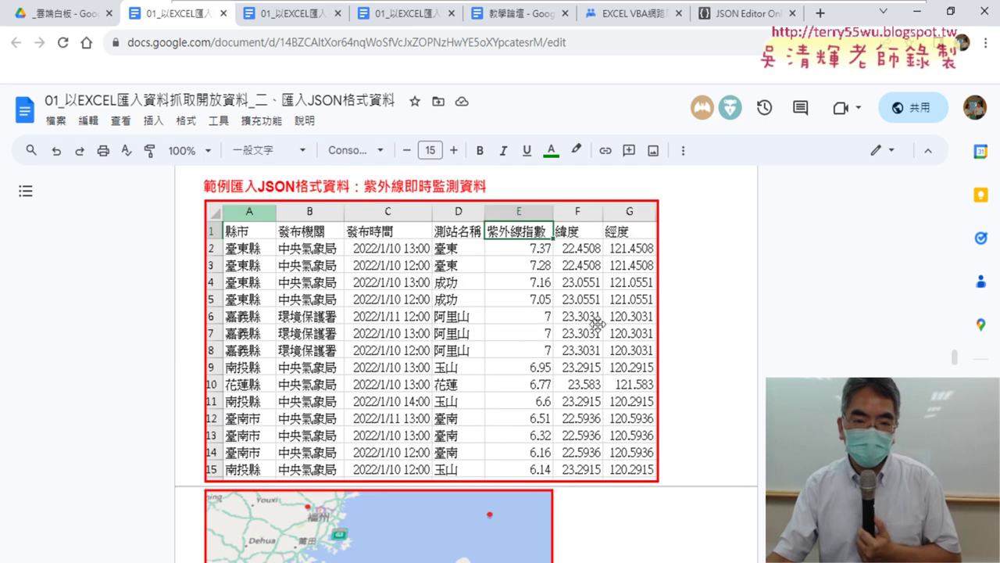
{"action": "left_click_drag", "start_coordinate": [368, 190], "coordinate": [486, 187]}
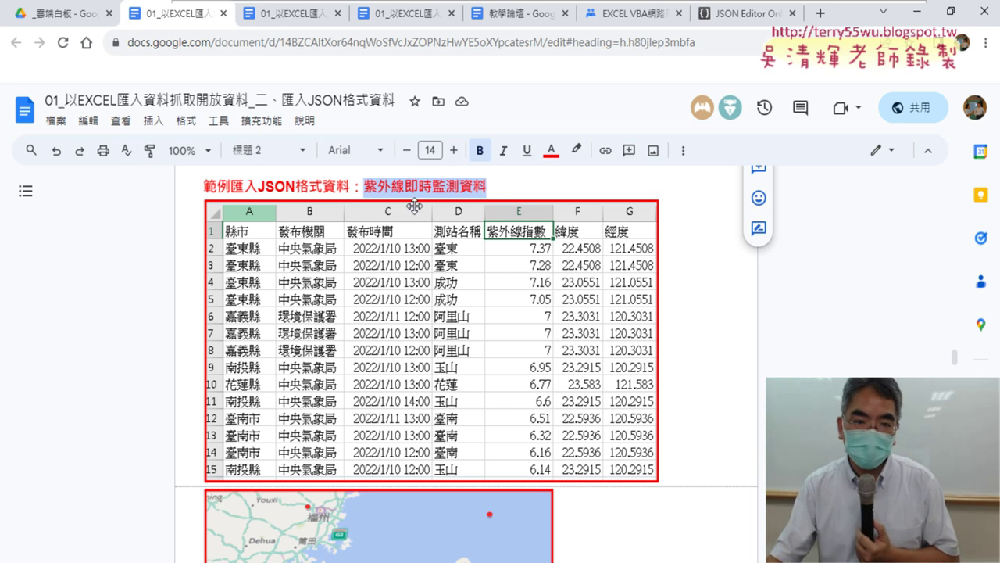
{"action": "scroll", "coordinate": [647, 308], "scroll_direction": "down", "scroll_amount": 4}
{"action": "scroll", "coordinate": [648, 308], "scroll_direction": "down", "scroll_amount": 4}
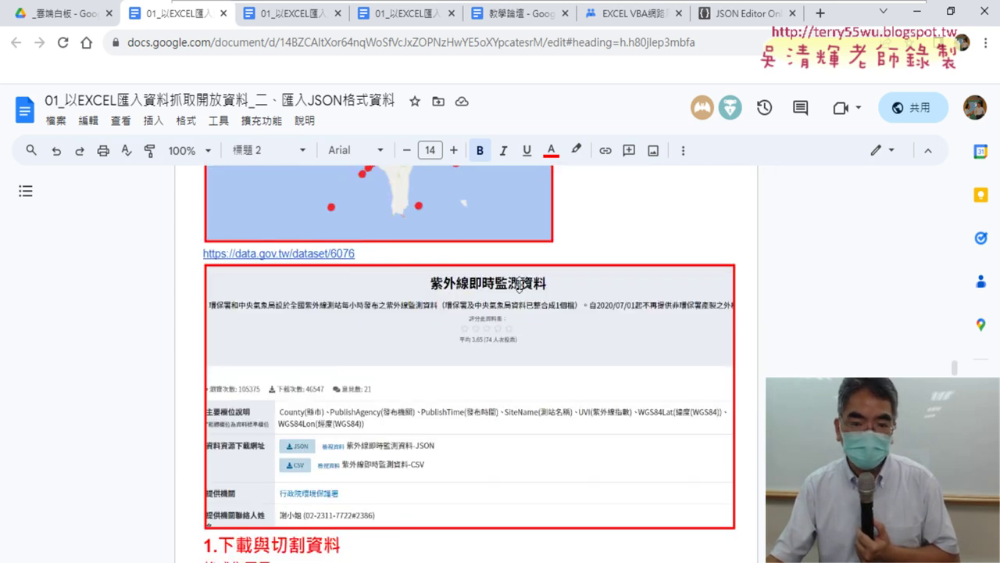
{"action": "left_click", "coordinate": [305, 253]}
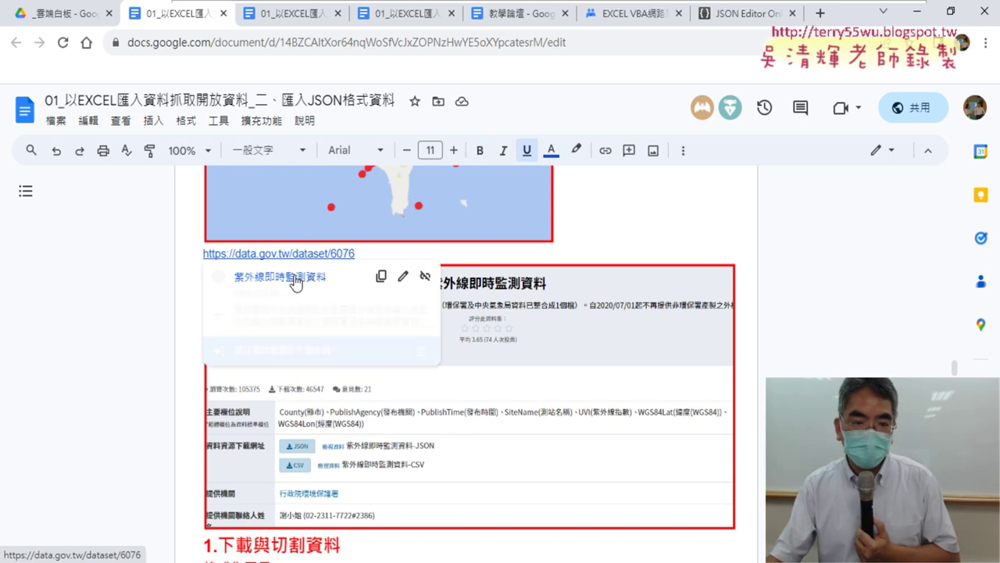
On dataset 6076, view the JSON resource's fields and open its UV download URL in a new tab.
{"action": "left_click", "coordinate": [295, 278]}
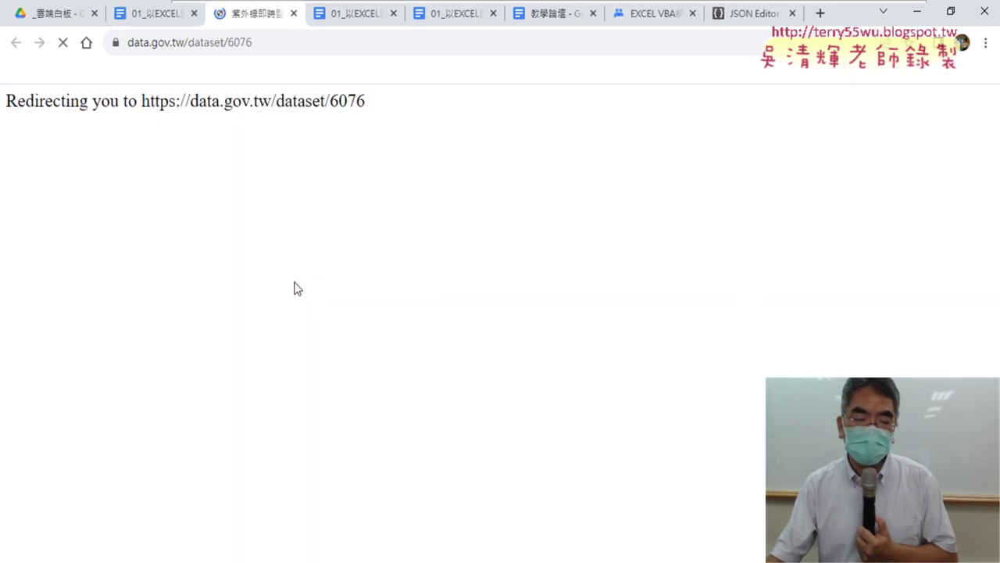
{"action": "scroll", "coordinate": [687, 322], "scroll_direction": "down", "scroll_amount": 1}
{"action": "scroll", "coordinate": [687, 321], "scroll_direction": "down", "scroll_amount": 3}
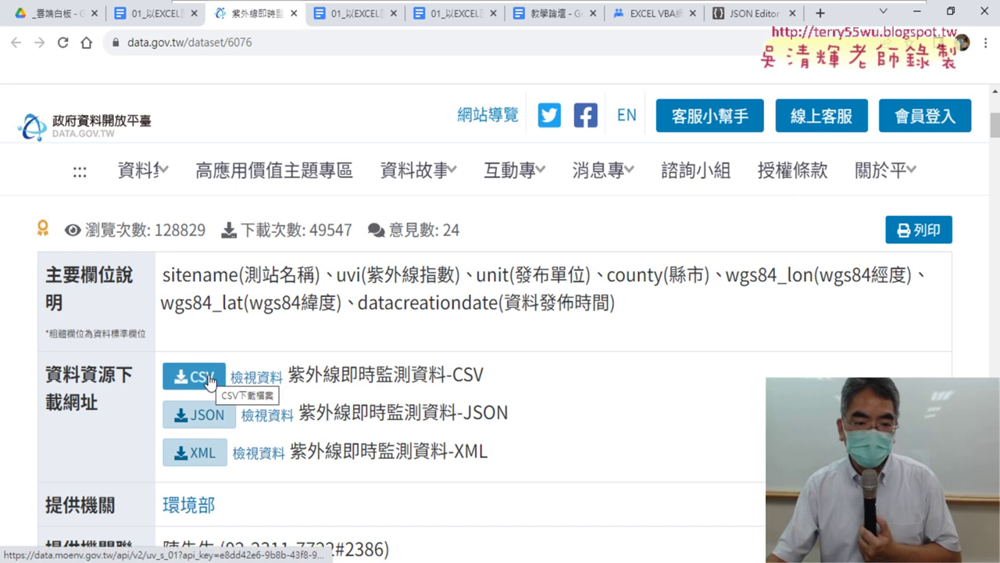
{"action": "left_click", "coordinate": [265, 422]}
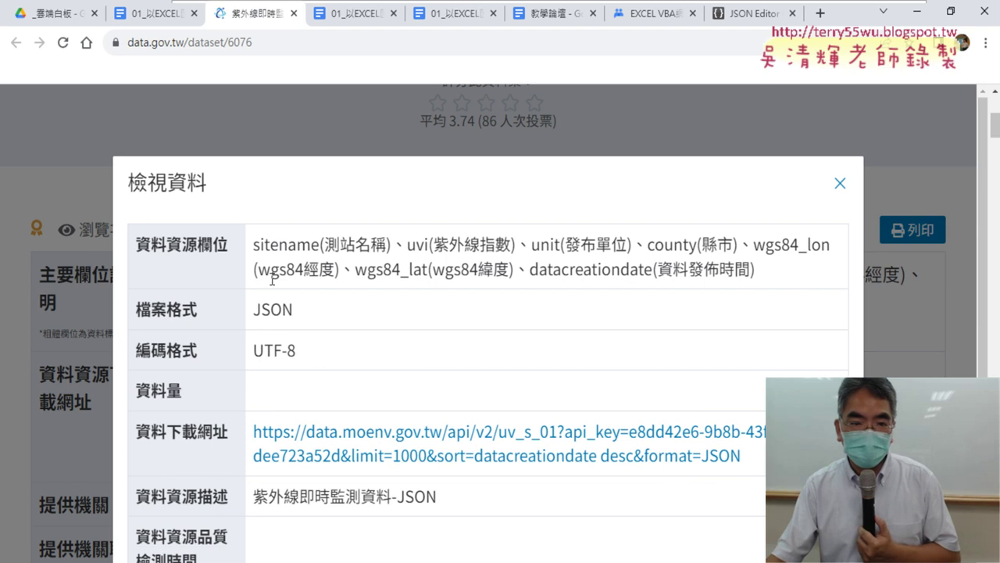
{"action": "left_click_drag", "start_coordinate": [250, 247], "coordinate": [765, 269]}
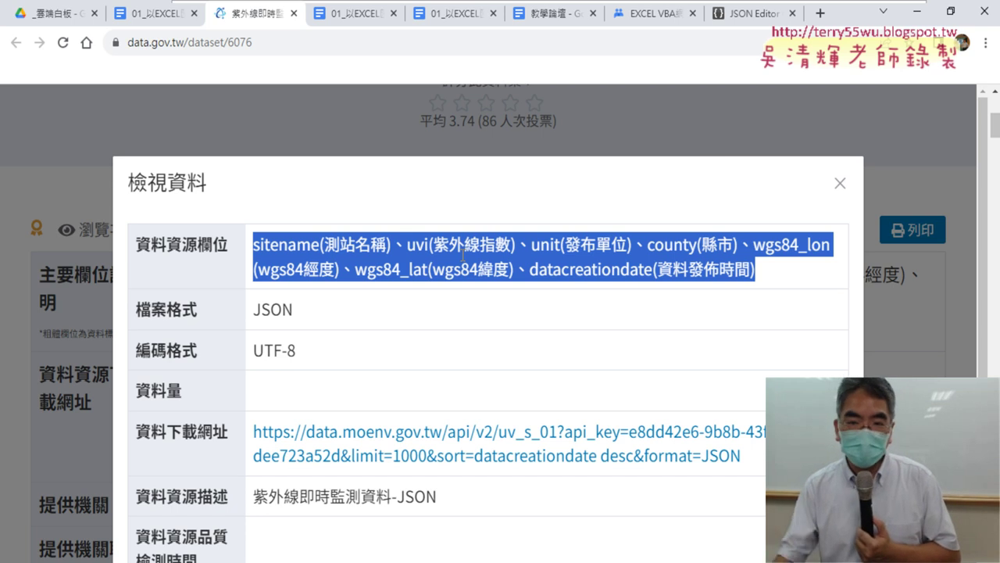
{"action": "left_click", "coordinate": [364, 256]}
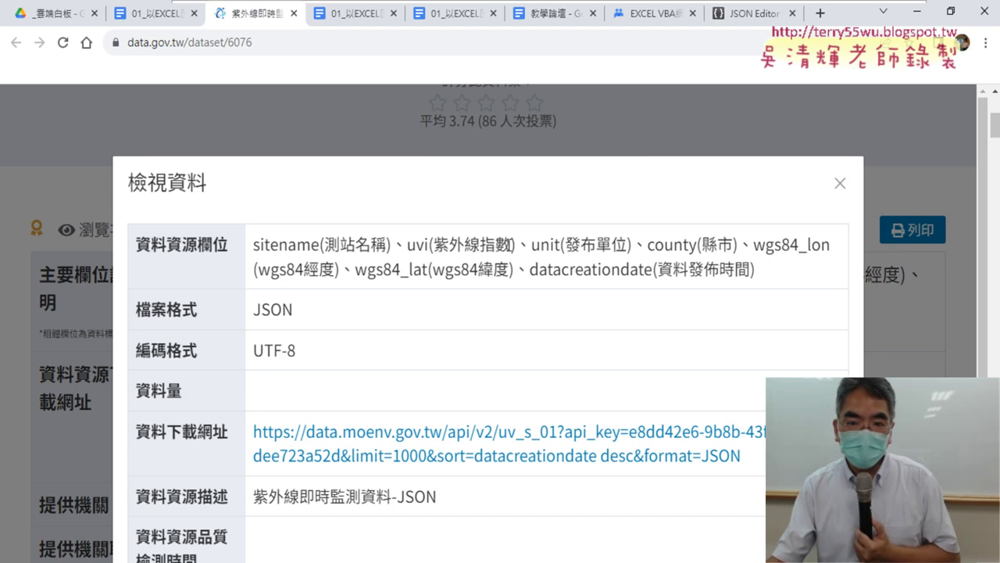
{"action": "scroll", "coordinate": [442, 241], "scroll_direction": "down", "scroll_amount": 1}
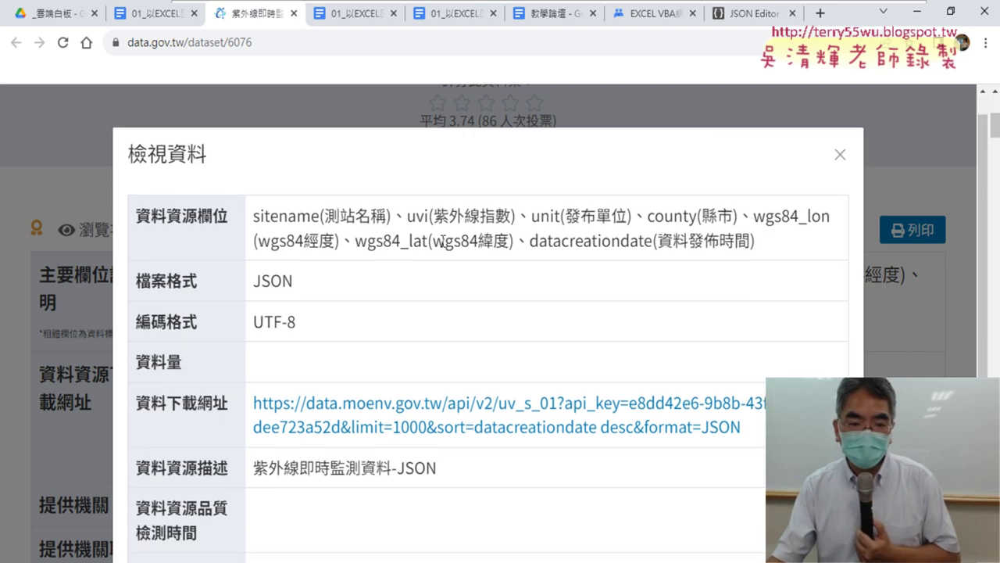
{"action": "left_click", "coordinate": [530, 359]}
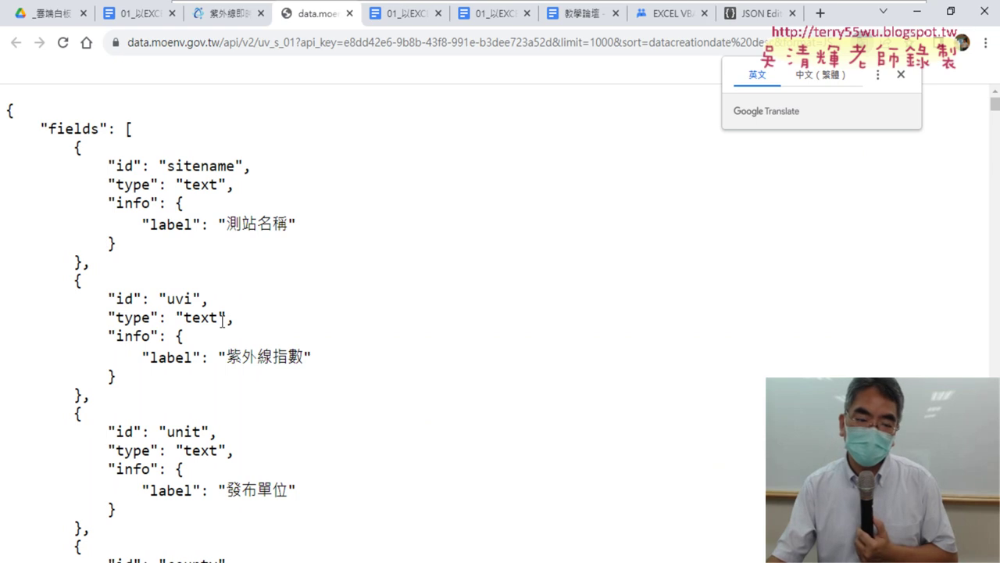
{"action": "scroll", "coordinate": [224, 324], "scroll_direction": "down", "scroll_amount": 1}
{"action": "scroll", "coordinate": [223, 324], "scroll_direction": "up", "scroll_amount": 1}
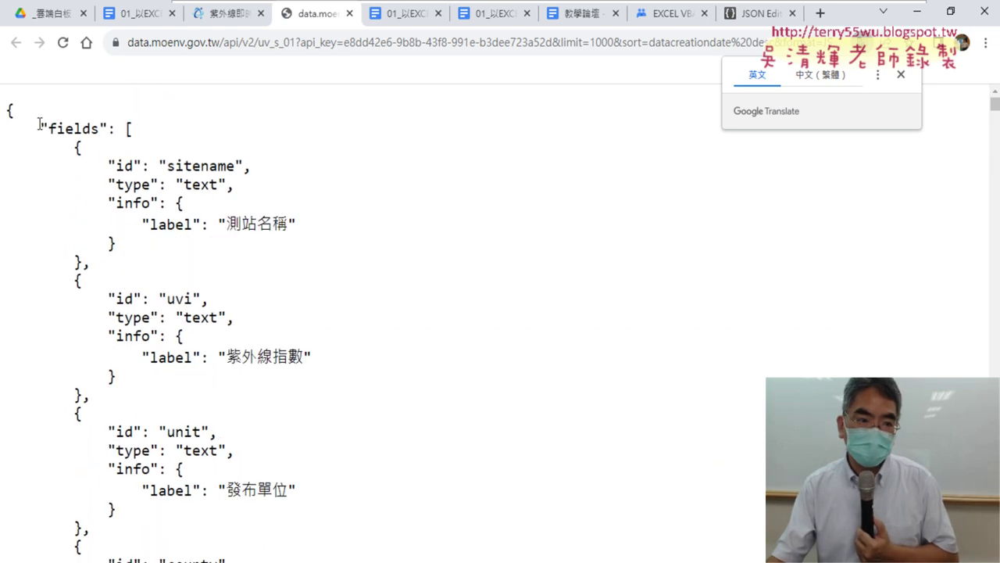
{"action": "left_click_drag", "start_coordinate": [39, 125], "coordinate": [103, 127]}
{"action": "scroll", "coordinate": [208, 237], "scroll_direction": "down", "scroll_amount": 2}
{"action": "scroll", "coordinate": [212, 242], "scroll_direction": "down", "scroll_amount": 1}
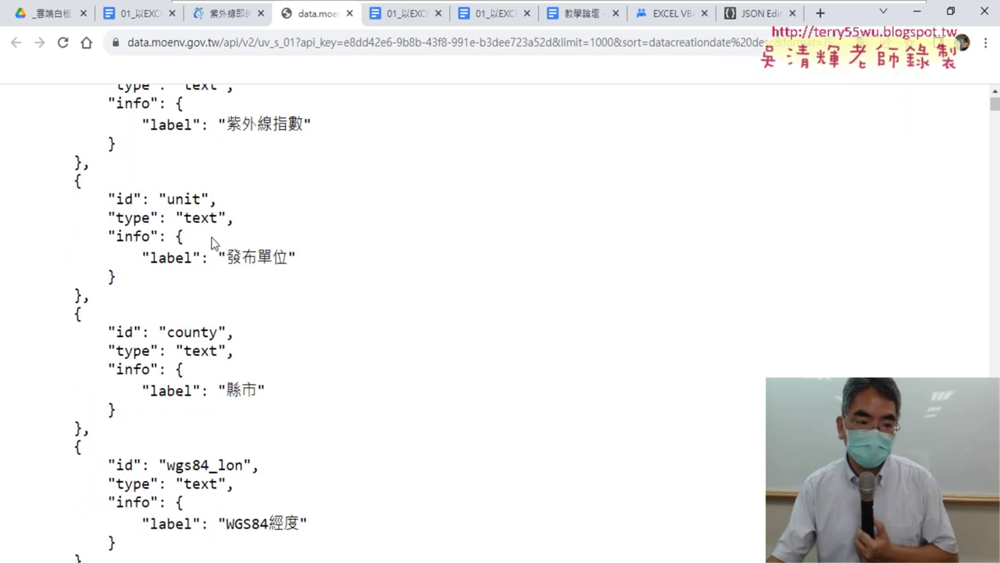
{"action": "scroll", "coordinate": [212, 242], "scroll_direction": "down", "scroll_amount": 3}
{"action": "scroll", "coordinate": [212, 243], "scroll_direction": "down", "scroll_amount": 3}
{"action": "scroll", "coordinate": [211, 242], "scroll_direction": "down", "scroll_amount": 1}
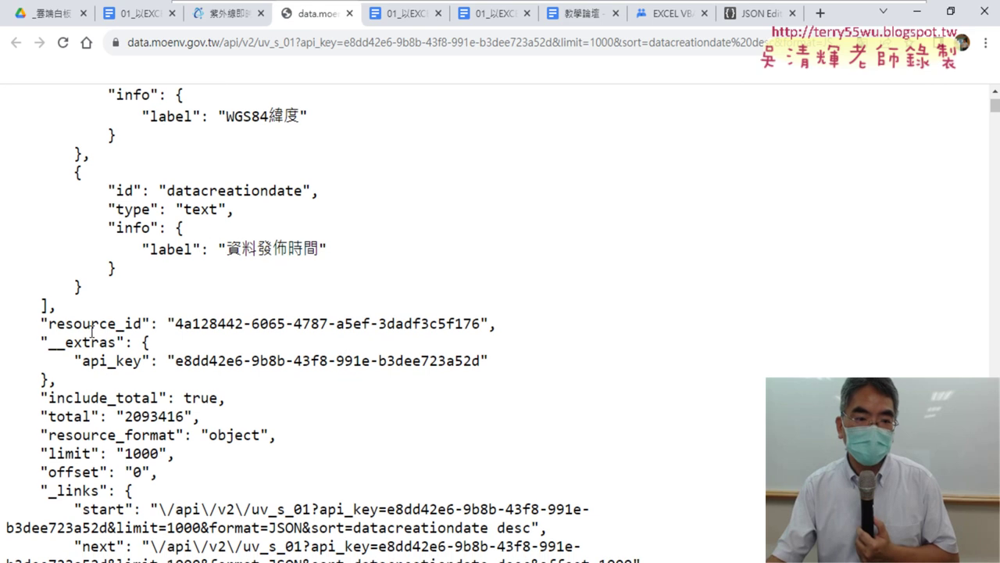
{"action": "scroll", "coordinate": [95, 346], "scroll_direction": "down", "scroll_amount": 2}
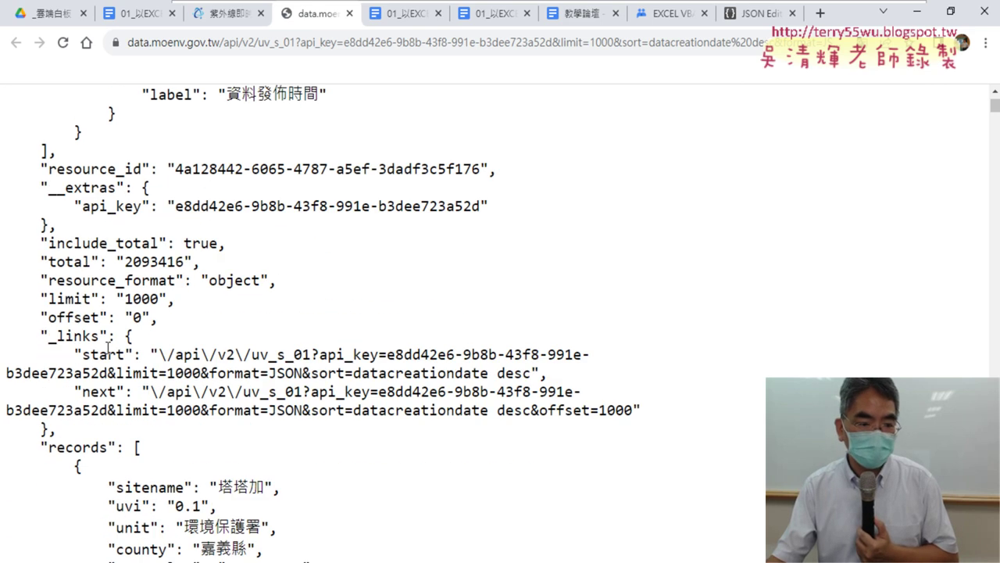
{"action": "scroll", "coordinate": [107, 350], "scroll_direction": "down", "scroll_amount": 1}
{"action": "left_click_drag", "start_coordinate": [43, 372], "coordinate": [116, 370]}
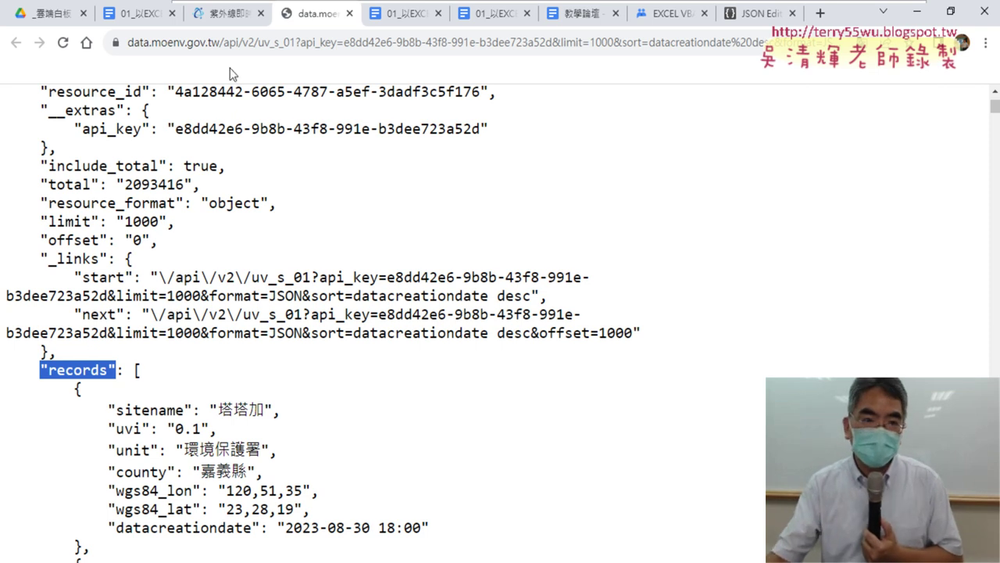
Highlight the UV feed's download URL on data.gov.tw, then return to the Google Docs handout.
{"action": "left_click", "coordinate": [232, 13]}
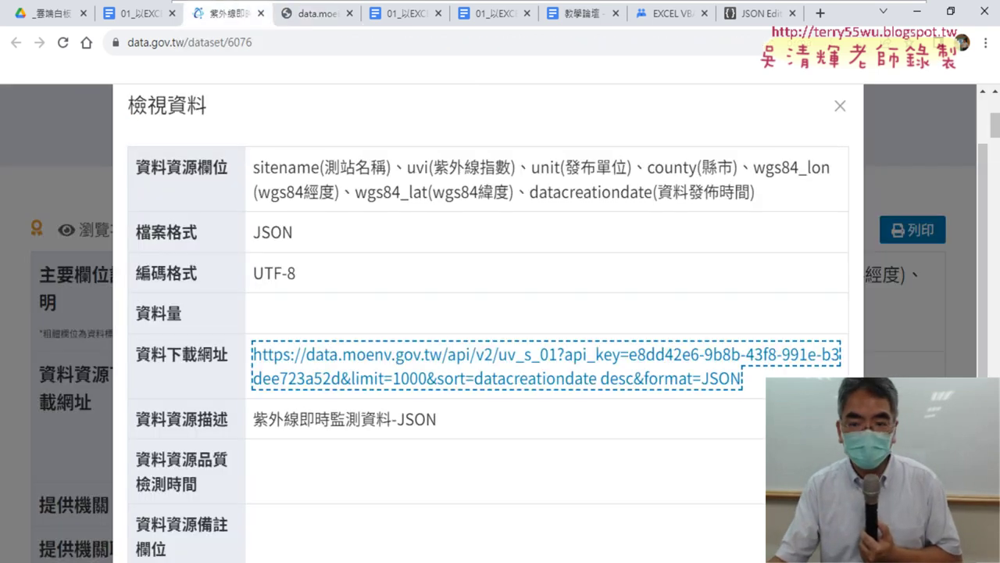
{"action": "left_click_drag", "start_coordinate": [742, 378], "coordinate": [250, 358]}
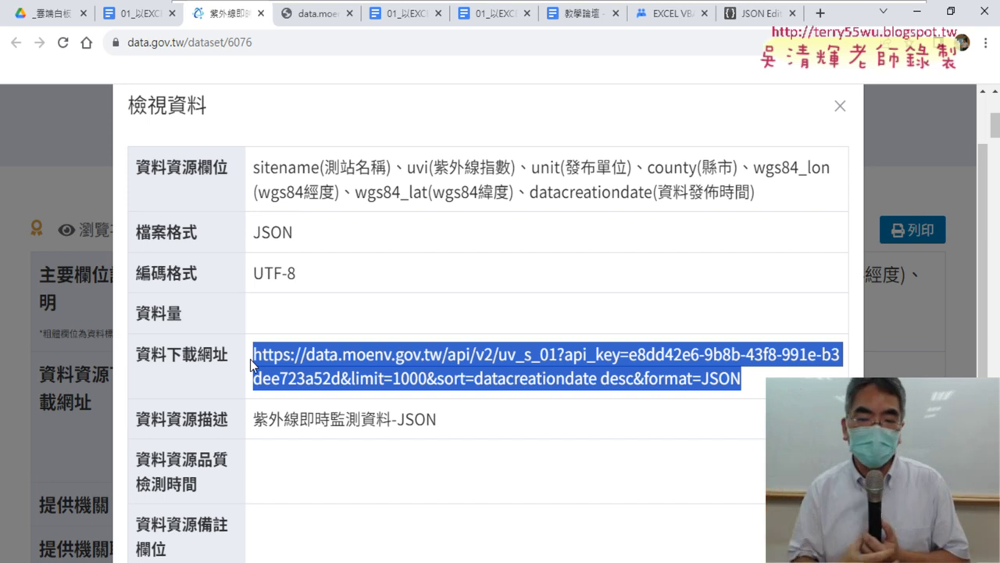
{"action": "left_click", "coordinate": [147, 11]}
{"action": "scroll", "coordinate": [467, 305], "scroll_direction": "down", "scroll_amount": 10}
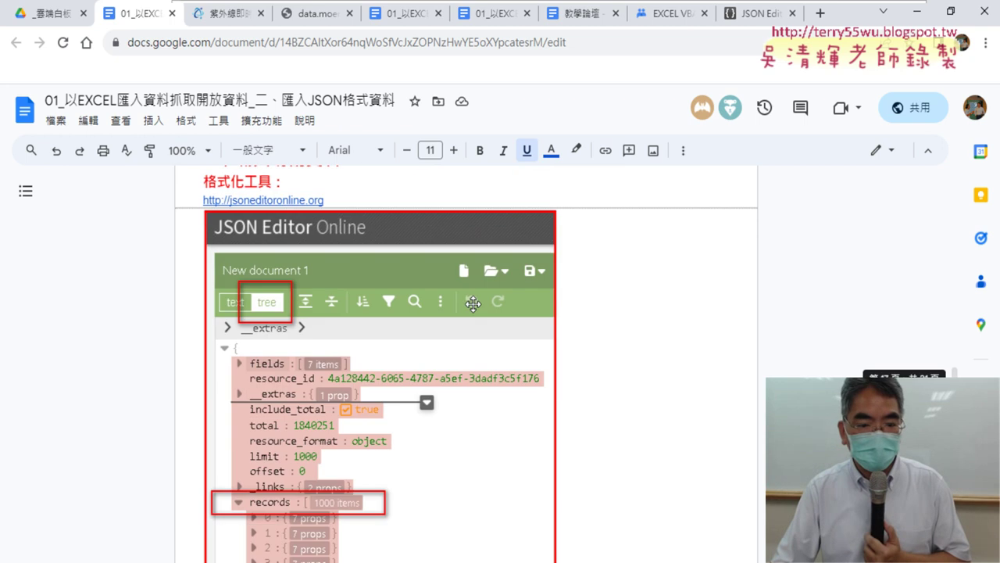
{"action": "scroll", "coordinate": [661, 319], "scroll_direction": "down", "scroll_amount": 10}
{"action": "scroll", "coordinate": [661, 319], "scroll_direction": "down", "scroll_amount": 10}
{"action": "scroll", "coordinate": [661, 319], "scroll_direction": "down", "scroll_amount": 10}
{"action": "scroll", "coordinate": [661, 320], "scroll_direction": "down", "scroll_amount": 5}
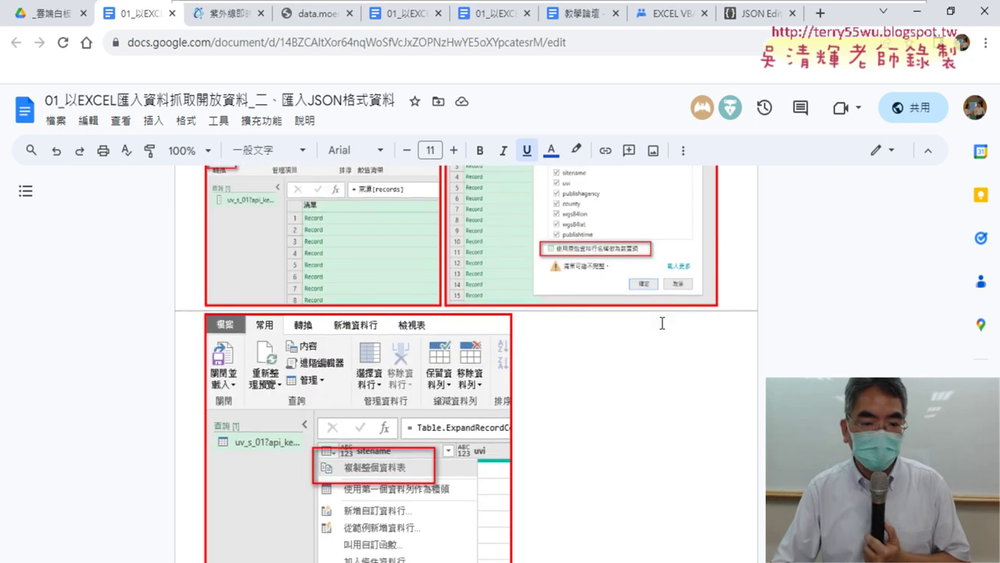
{"action": "scroll", "coordinate": [661, 322], "scroll_direction": "down", "scroll_amount": 5}
{"action": "scroll", "coordinate": [661, 323], "scroll_direction": "down", "scroll_amount": 5}
{"action": "scroll", "coordinate": [662, 326], "scroll_direction": "down", "scroll_amount": 5}
{"action": "scroll", "coordinate": [662, 325], "scroll_direction": "down", "scroll_amount": 2}
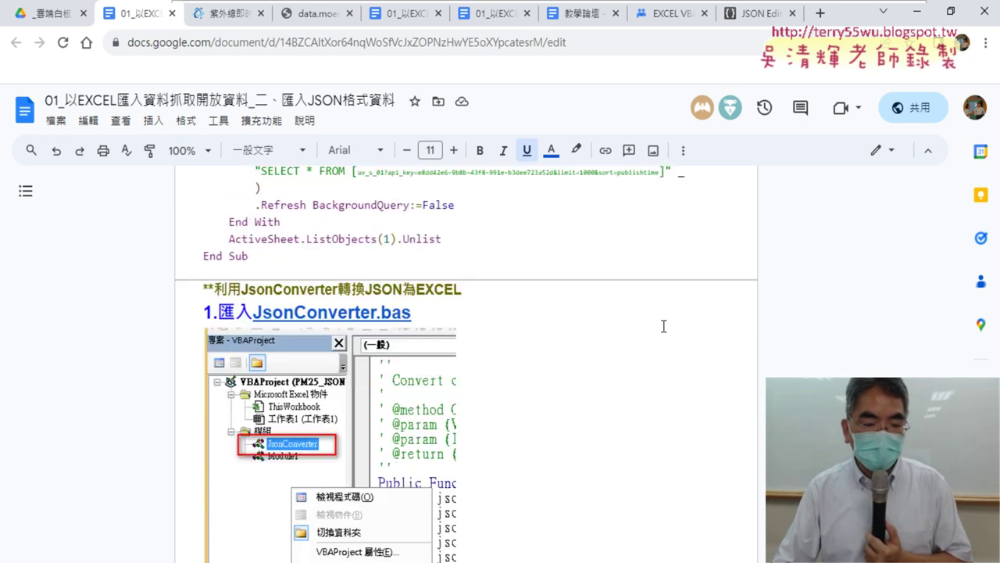
{"action": "scroll", "coordinate": [662, 325], "scroll_direction": "down", "scroll_amount": 5}
{"action": "scroll", "coordinate": [662, 325], "scroll_direction": "down", "scroll_amount": 5}
{"action": "scroll", "coordinate": [662, 325], "scroll_direction": "down", "scroll_amount": 5}
{"action": "scroll", "coordinate": [777, 324], "scroll_direction": "down", "scroll_amount": 5}
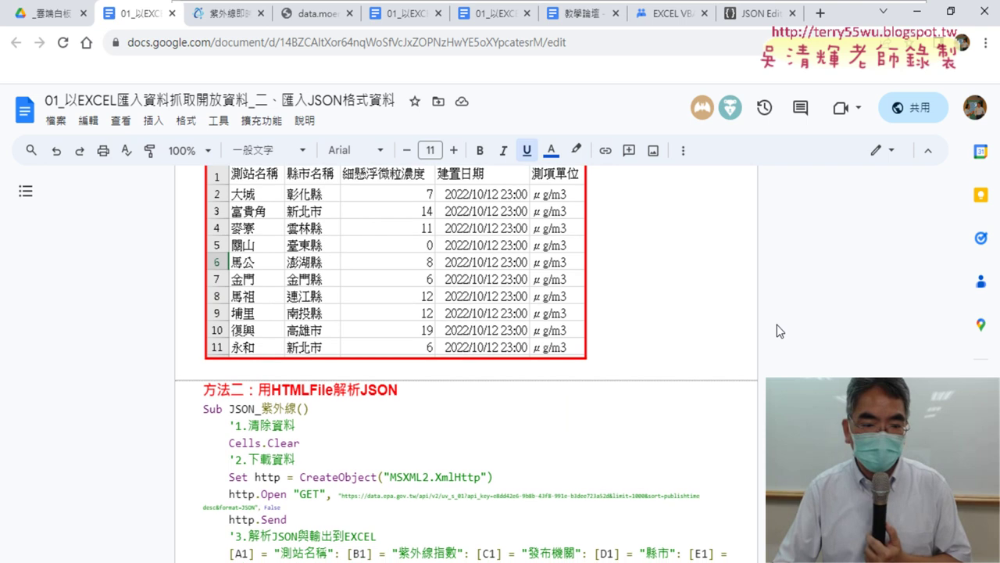
{"action": "scroll", "coordinate": [777, 324], "scroll_direction": "down", "scroll_amount": 5}
{"action": "scroll", "coordinate": [776, 324], "scroll_direction": "down", "scroll_amount": 5}
{"action": "scroll", "coordinate": [775, 324], "scroll_direction": "down", "scroll_amount": 5}
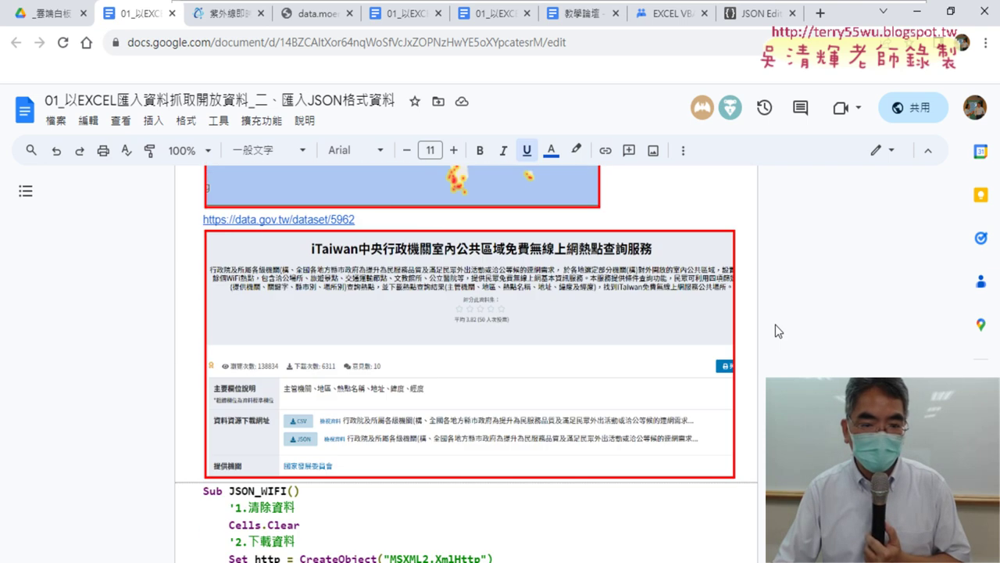
{"action": "scroll", "coordinate": [775, 324], "scroll_direction": "up", "scroll_amount": 1}
{"action": "scroll", "coordinate": [775, 324], "scroll_direction": "up", "scroll_amount": 3}
{"action": "scroll", "coordinate": [775, 324], "scroll_direction": "up", "scroll_amount": 2}
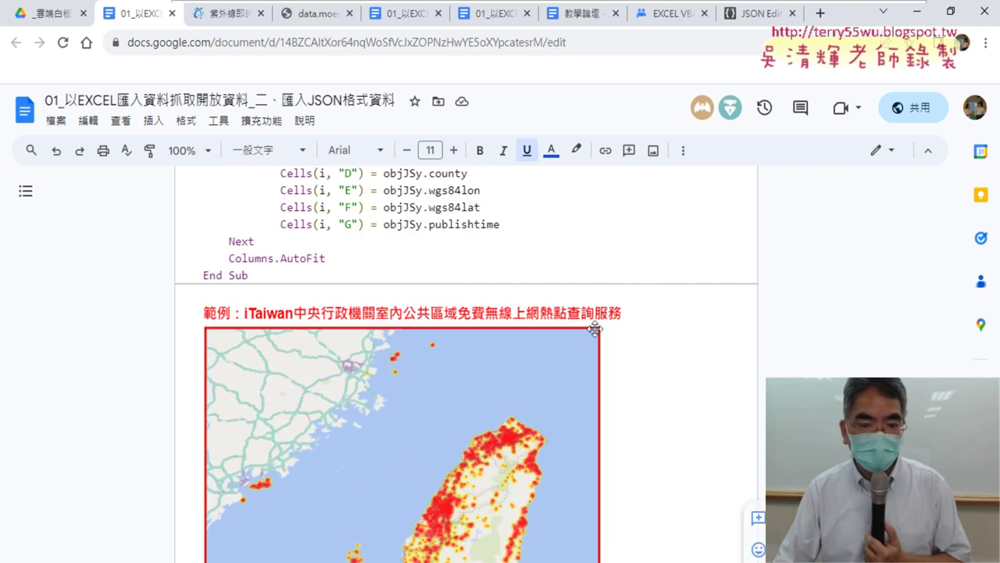
{"action": "scroll", "coordinate": [656, 323], "scroll_direction": "down", "scroll_amount": 4}
{"action": "scroll", "coordinate": [674, 339], "scroll_direction": "down", "scroll_amount": 2}
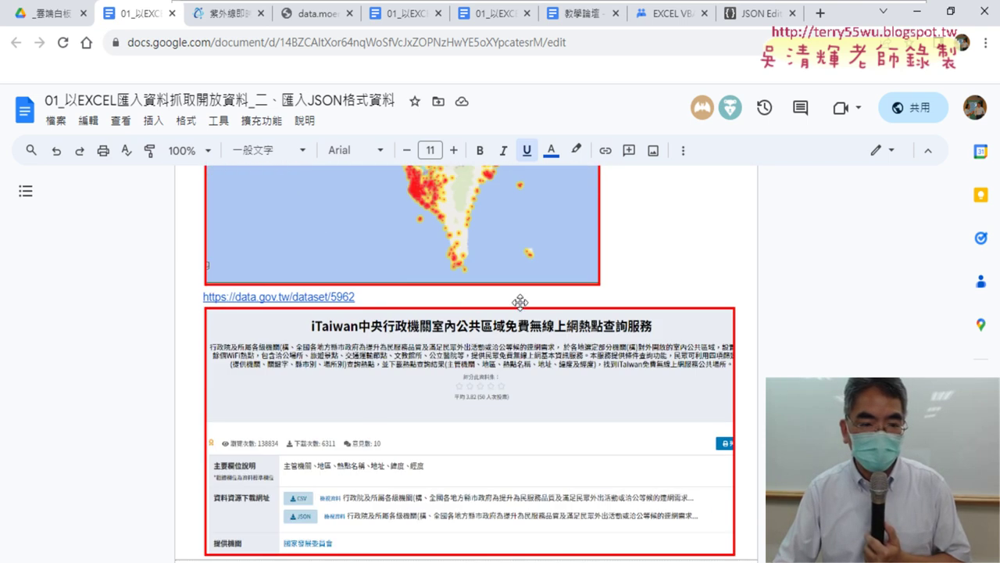
{"action": "left_click", "coordinate": [282, 297]}
Open dataset 5962's JSON resource and load gsp.gov.tw/iTaiwan/itw_tw.json in a new tab.
{"action": "left_click", "coordinate": [328, 320]}
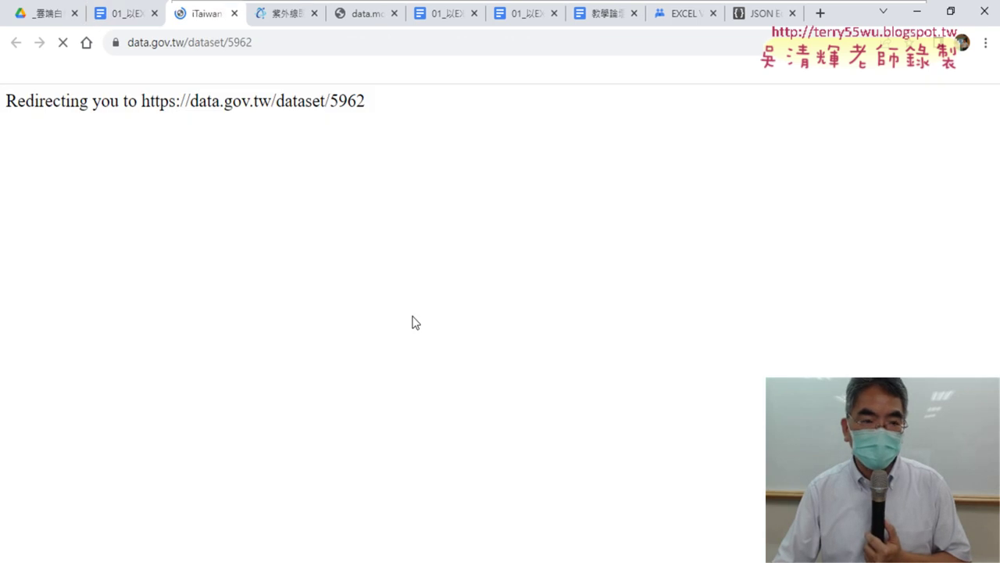
{"action": "scroll", "coordinate": [415, 323], "scroll_direction": "down", "scroll_amount": 2}
{"action": "scroll", "coordinate": [415, 323], "scroll_direction": "down", "scroll_amount": 3}
{"action": "scroll", "coordinate": [415, 320], "scroll_direction": "down", "scroll_amount": 1}
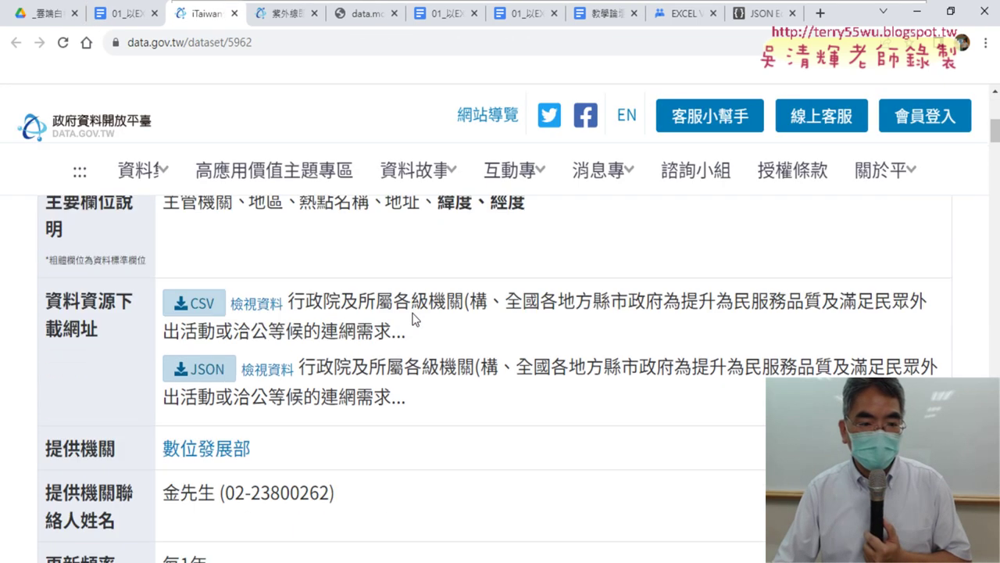
{"action": "scroll", "coordinate": [414, 319], "scroll_direction": "down", "scroll_amount": 1}
{"action": "left_click", "coordinate": [269, 275]}
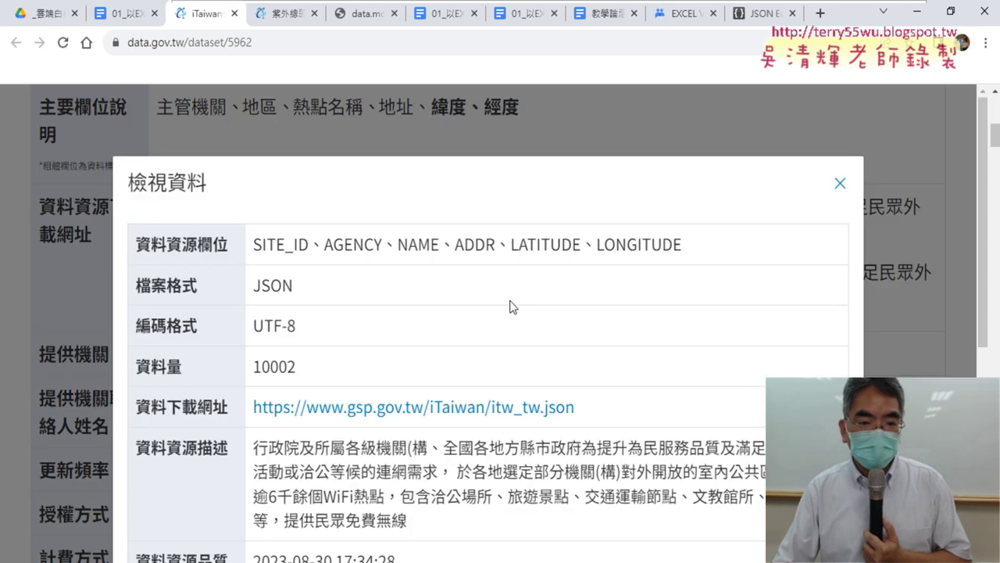
{"action": "scroll", "coordinate": [511, 306], "scroll_direction": "down", "scroll_amount": 2}
{"action": "left_click", "coordinate": [537, 253]}
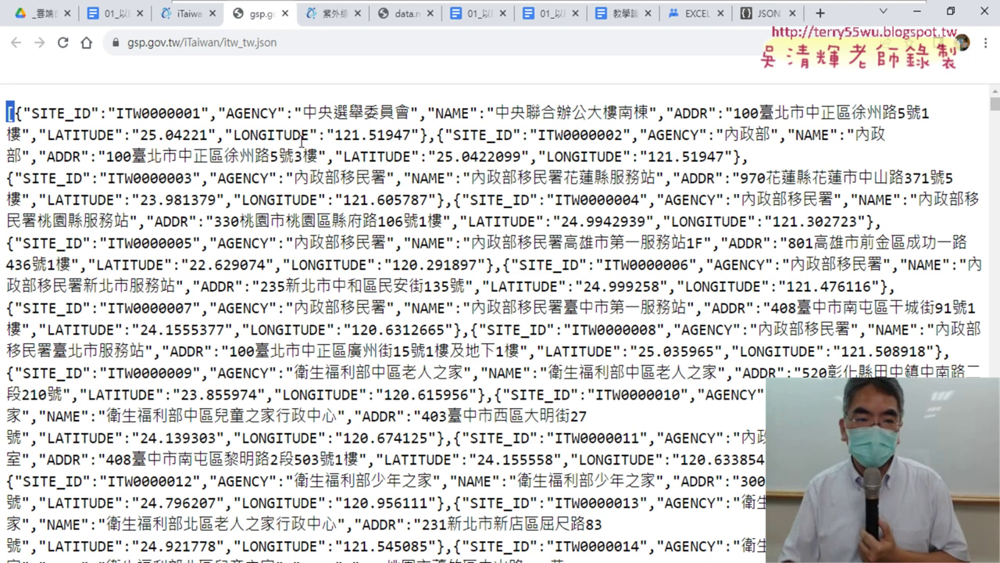
{"action": "left_click", "coordinate": [86, 107]}
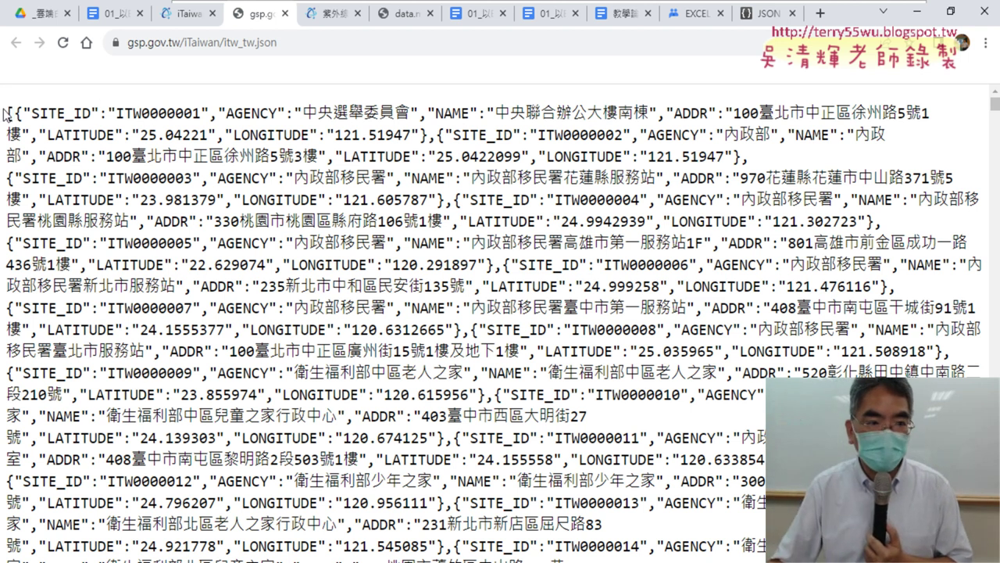
{"action": "left_click_drag", "start_coordinate": [13, 112], "coordinate": [429, 130]}
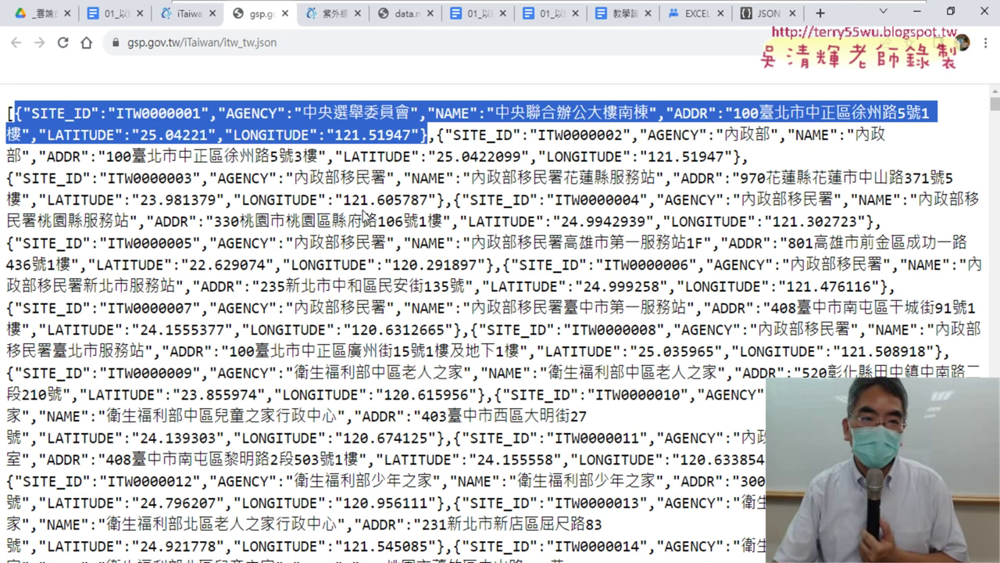
Return to the Google Docs handout and scroll up past the map and VBA code to the Power Query walkthrough.
{"action": "left_click", "coordinate": [116, 14]}
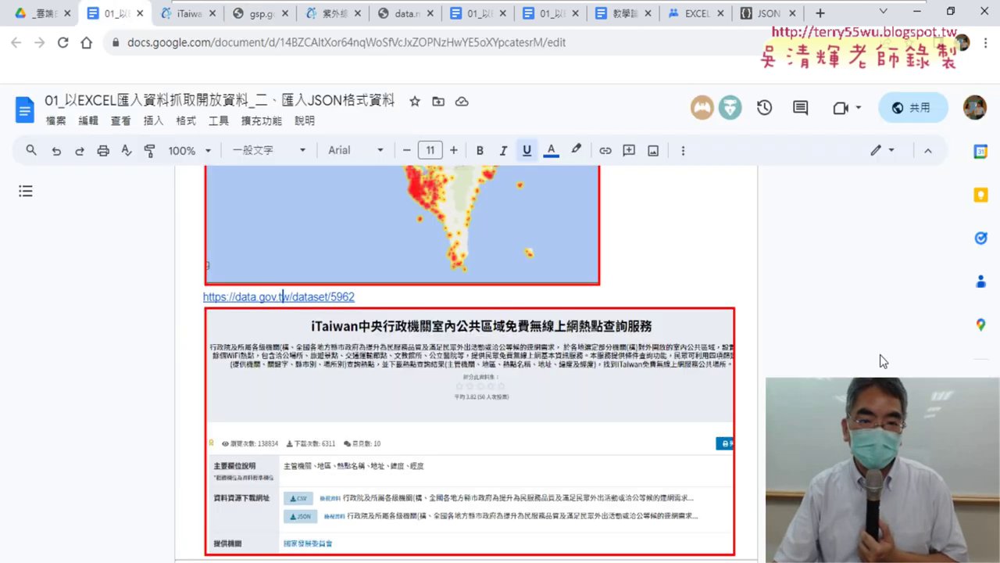
{"action": "scroll", "coordinate": [808, 337], "scroll_direction": "up", "scroll_amount": 3}
{"action": "scroll", "coordinate": [659, 337], "scroll_direction": "up", "scroll_amount": 1}
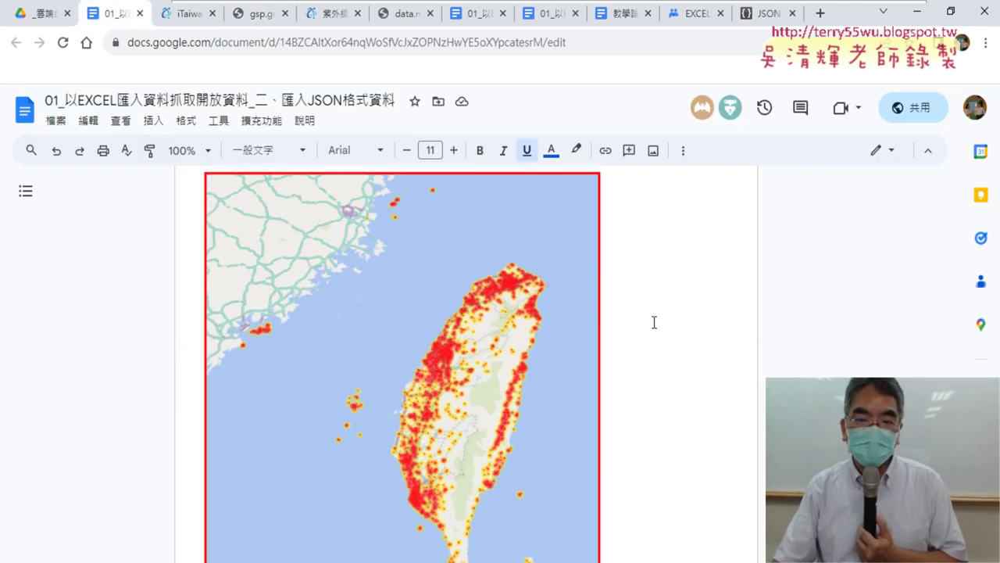
{"action": "scroll", "coordinate": [654, 322], "scroll_direction": "down", "scroll_amount": 1}
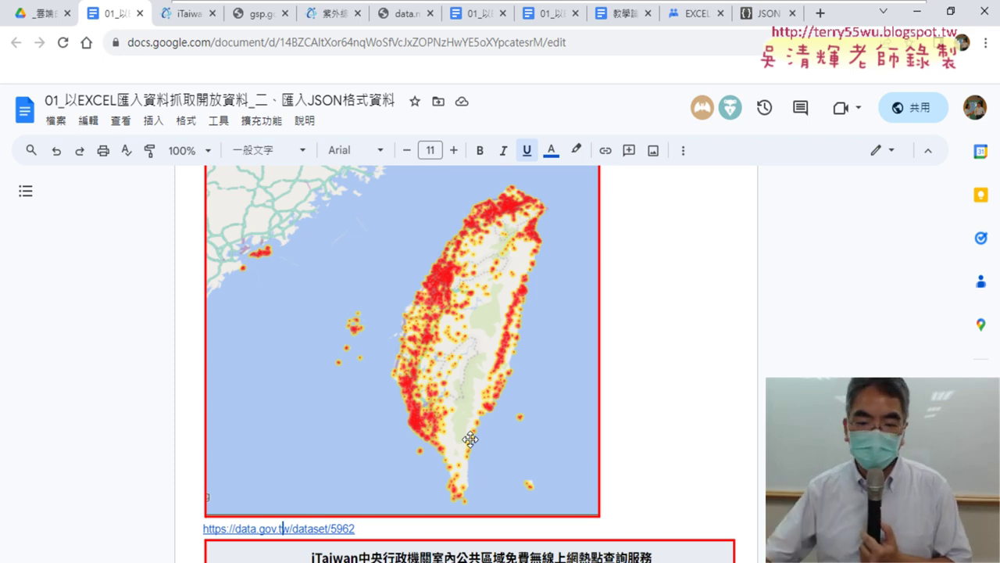
{"action": "scroll", "coordinate": [758, 248], "scroll_direction": "up", "scroll_amount": 1}
{"action": "scroll", "coordinate": [752, 253], "scroll_direction": "up", "scroll_amount": 3}
{"action": "scroll", "coordinate": [753, 254], "scroll_direction": "up", "scroll_amount": 3}
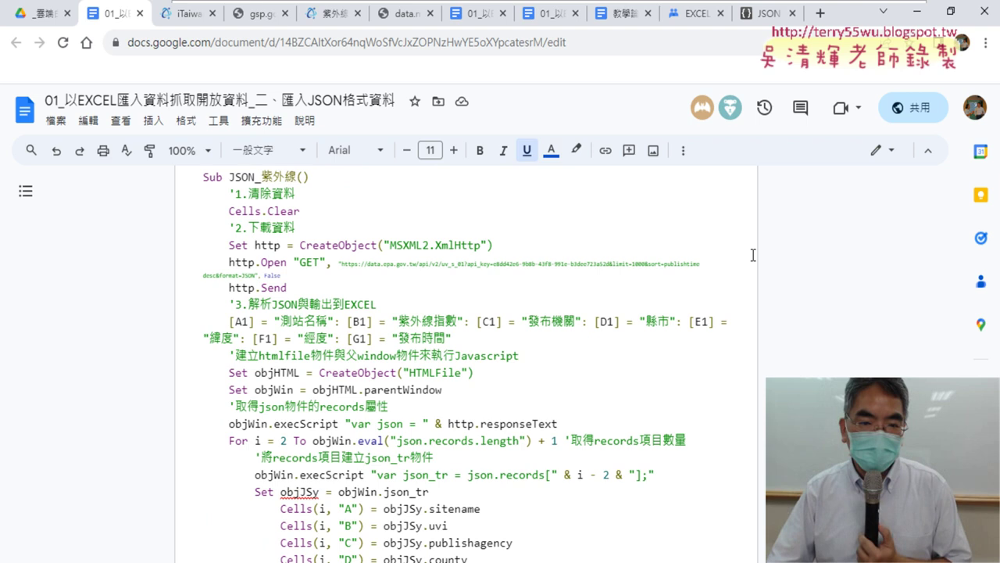
{"action": "scroll", "coordinate": [752, 256], "scroll_direction": "up", "scroll_amount": 3}
{"action": "scroll", "coordinate": [753, 255], "scroll_direction": "up", "scroll_amount": 5}
{"action": "scroll", "coordinate": [752, 254], "scroll_direction": "up", "scroll_amount": 5}
{"action": "scroll", "coordinate": [753, 255], "scroll_direction": "up", "scroll_amount": 5}
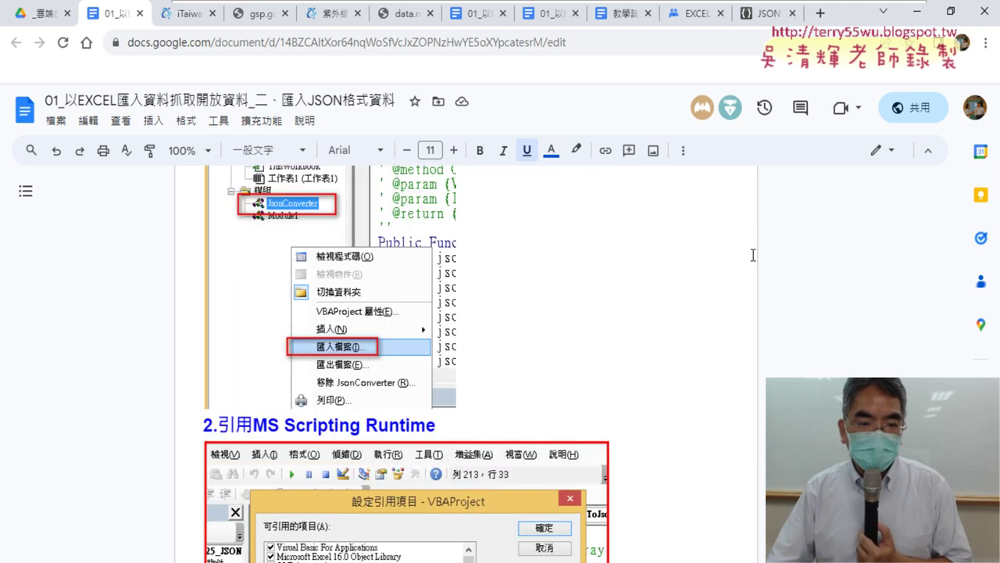
{"action": "scroll", "coordinate": [753, 255], "scroll_direction": "up", "scroll_amount": 5}
{"action": "scroll", "coordinate": [753, 255], "scroll_direction": "up", "scroll_amount": 5}
{"action": "scroll", "coordinate": [752, 256], "scroll_direction": "up", "scroll_amount": 5}
{"action": "scroll", "coordinate": [752, 257], "scroll_direction": "up", "scroll_amount": 5}
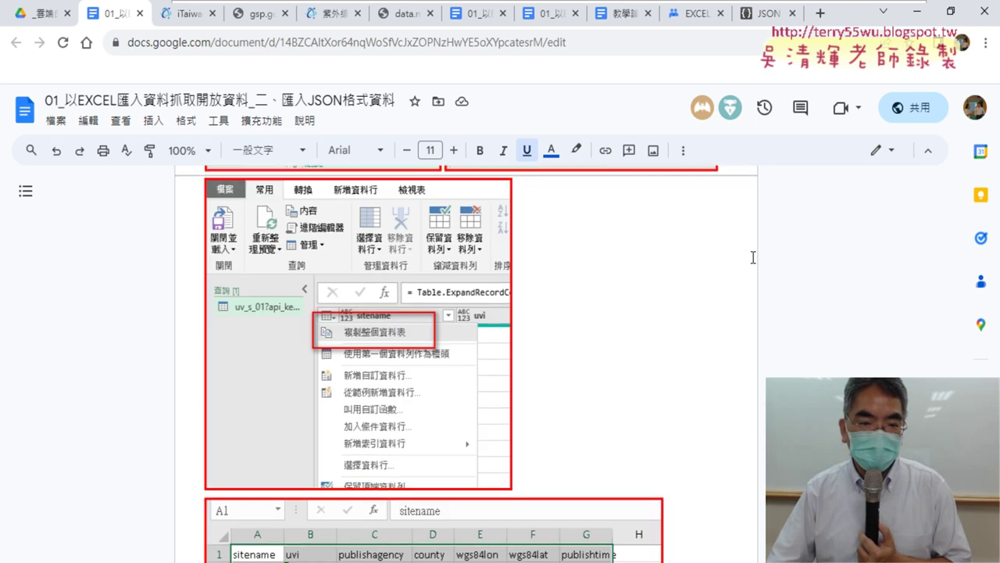
{"action": "scroll", "coordinate": [752, 259], "scroll_direction": "up", "scroll_amount": 5}
{"action": "scroll", "coordinate": [752, 258], "scroll_direction": "up", "scroll_amount": 2}
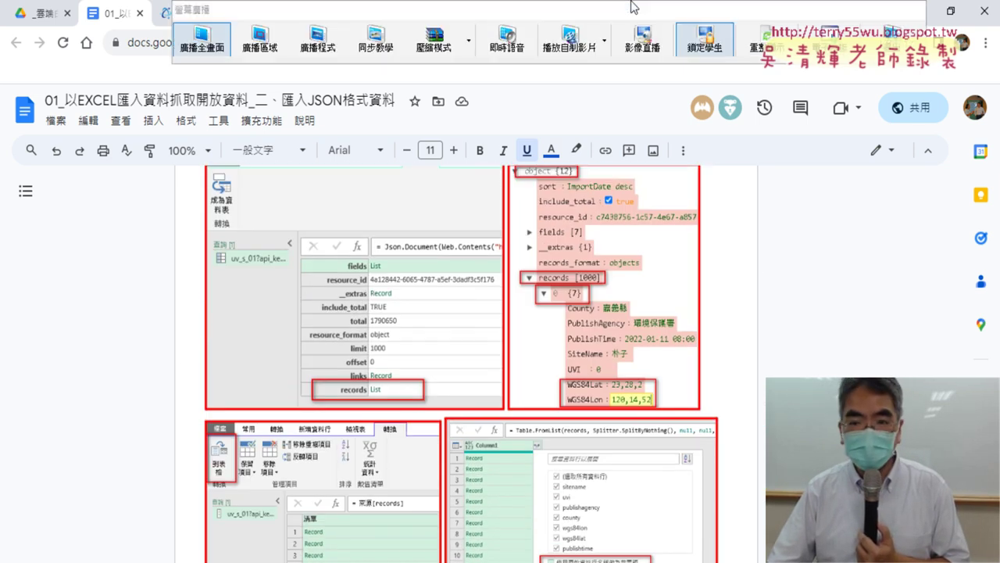
Stop broadcasting to return to the student screen thumbnails.
{"action": "left_click", "coordinate": [897, 47]}
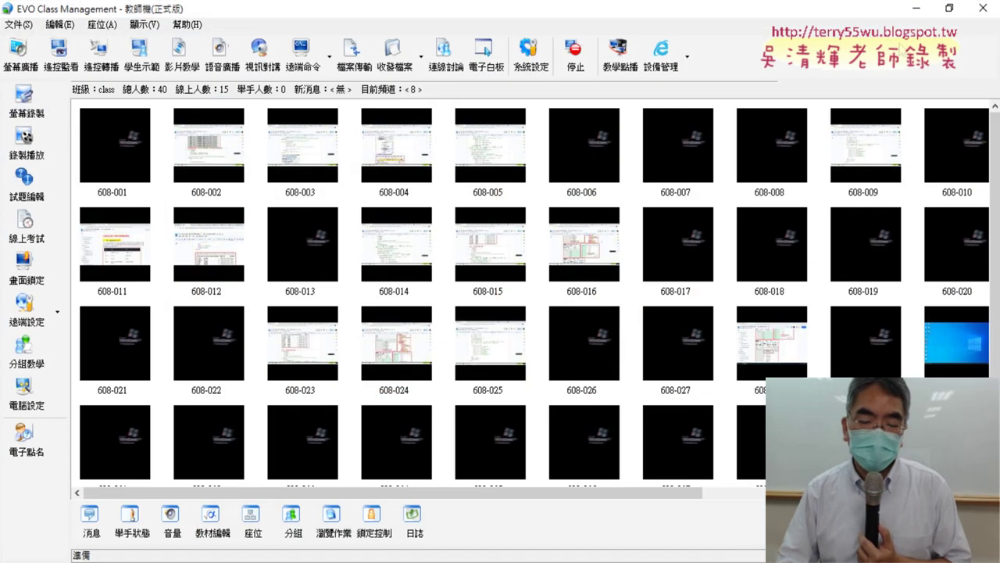